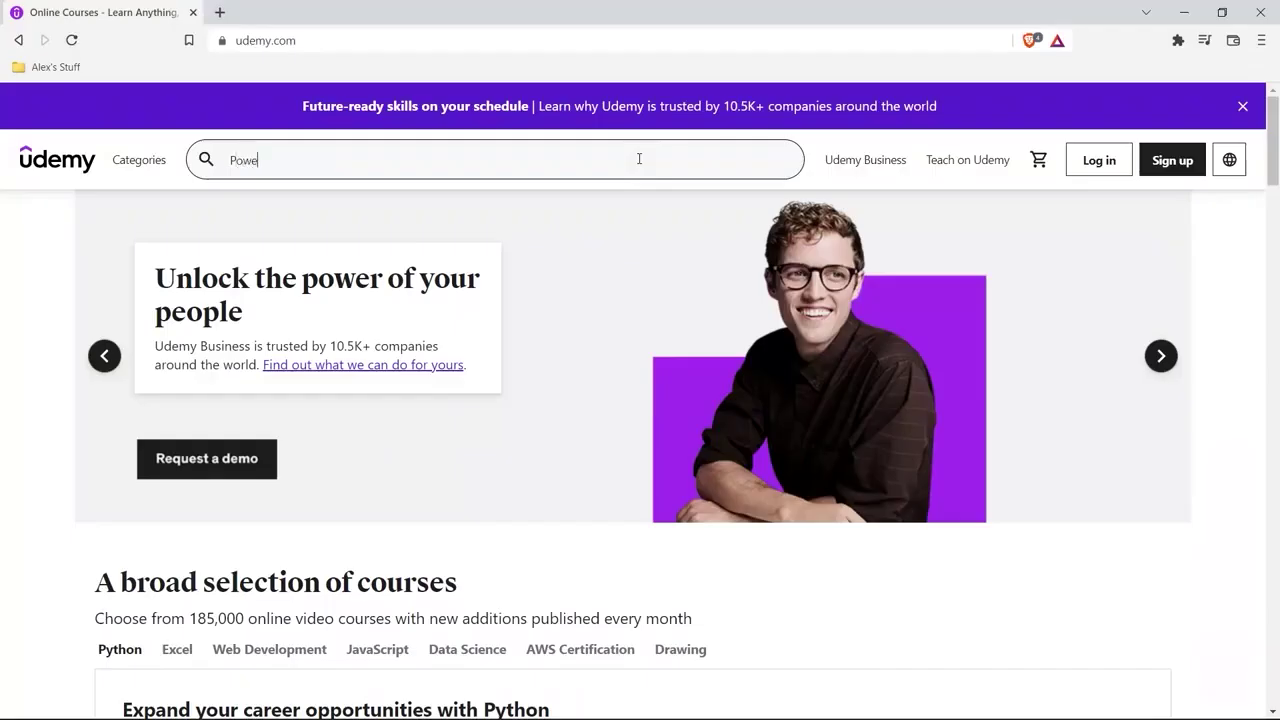
Step: Search Udemy for 'Power BI' and open the first course result
text(I)
key(Return)
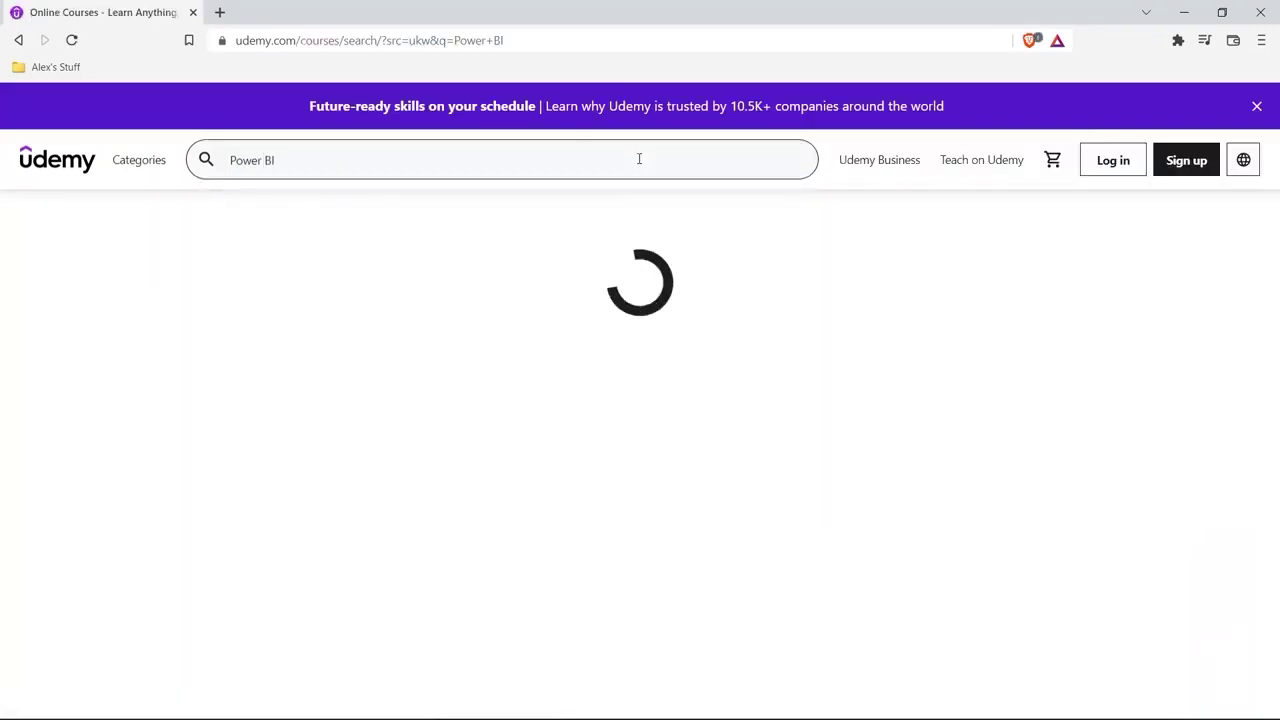
scroll(29, 318, down, 3)
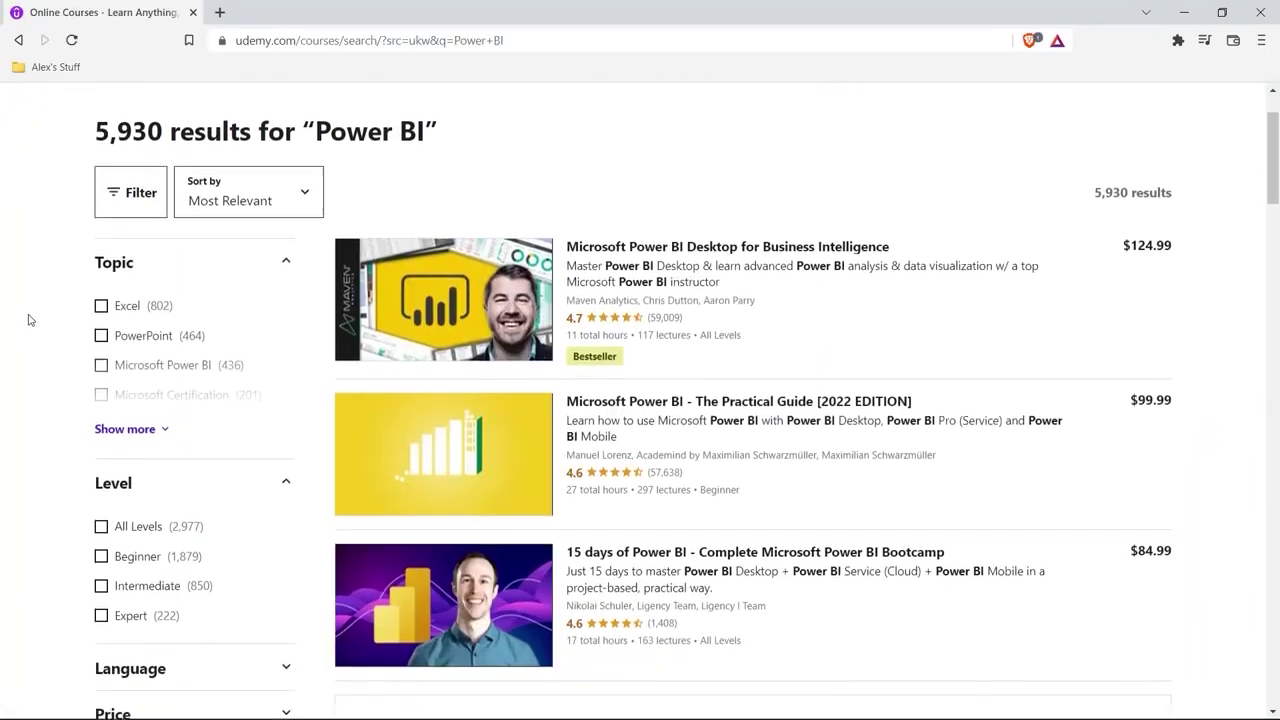
scroll(29, 318, up, 1)
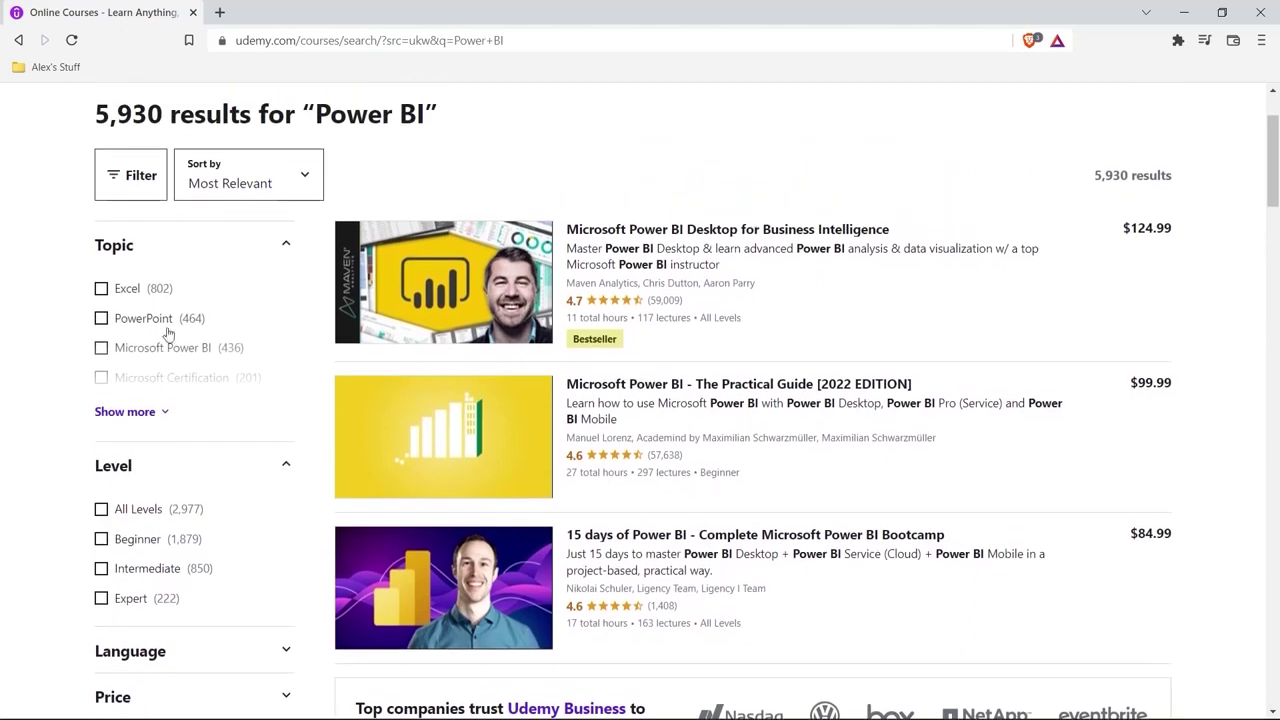
click(420, 297)
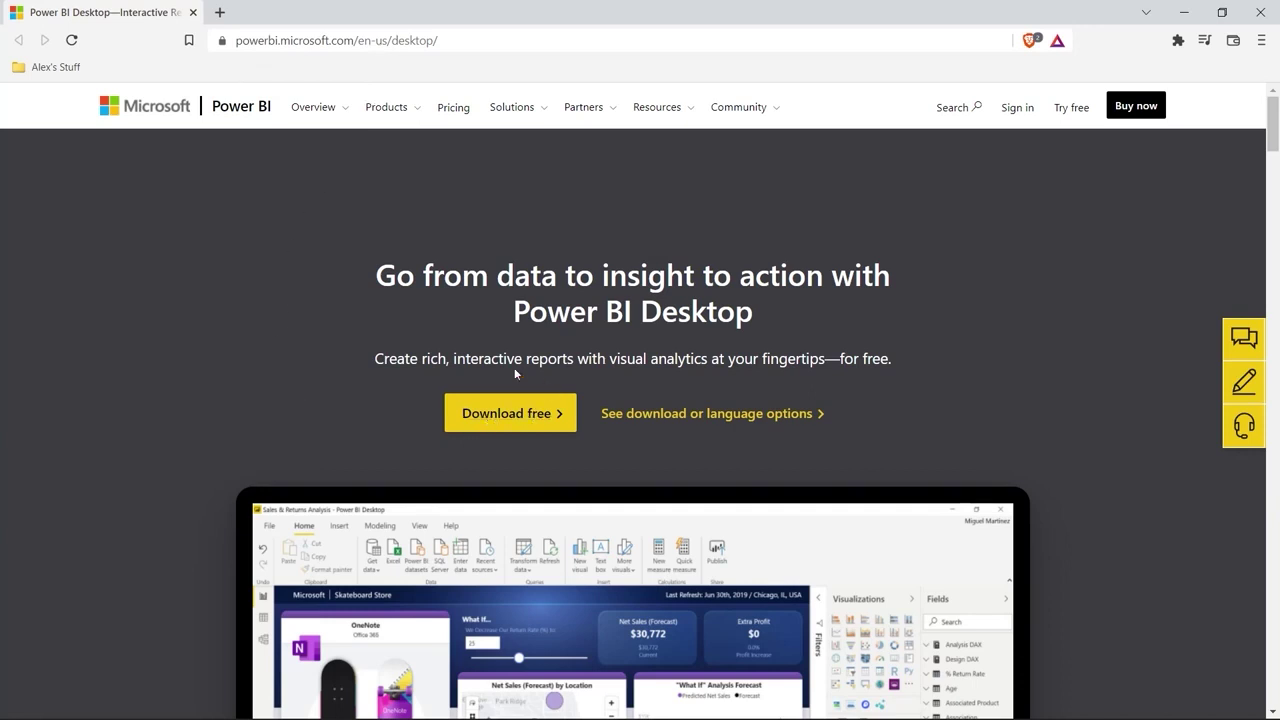
Step: Start the free Power BI Desktop download and let it open in the Microsoft Store
click(510, 414)
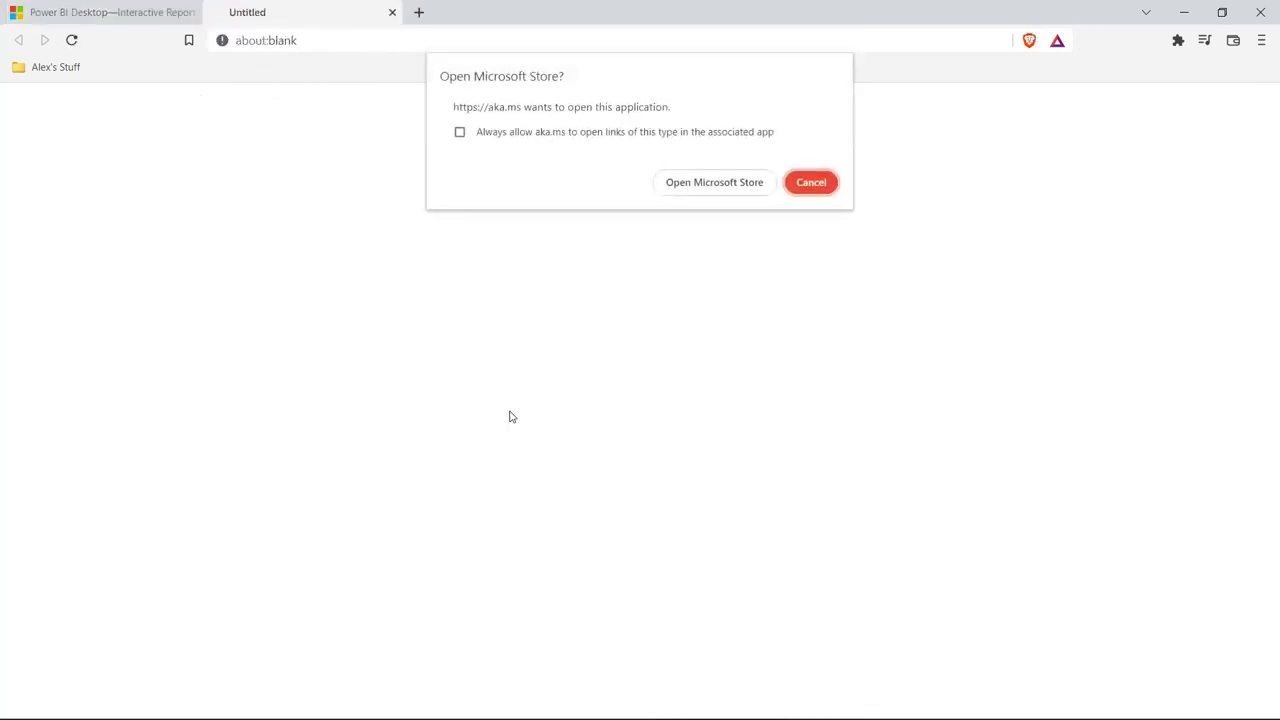
click(737, 190)
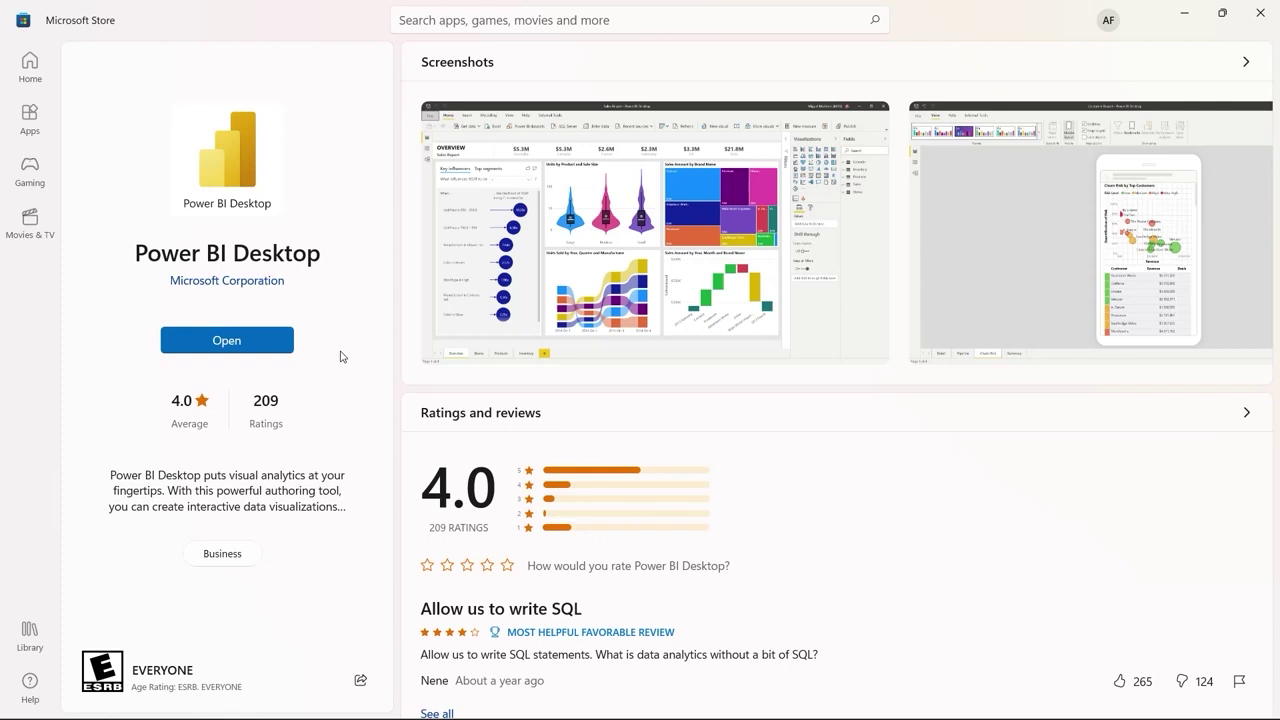
Step: Close the Microsoft Store once Power BI Desktop shows as installed
click(1260, 13)
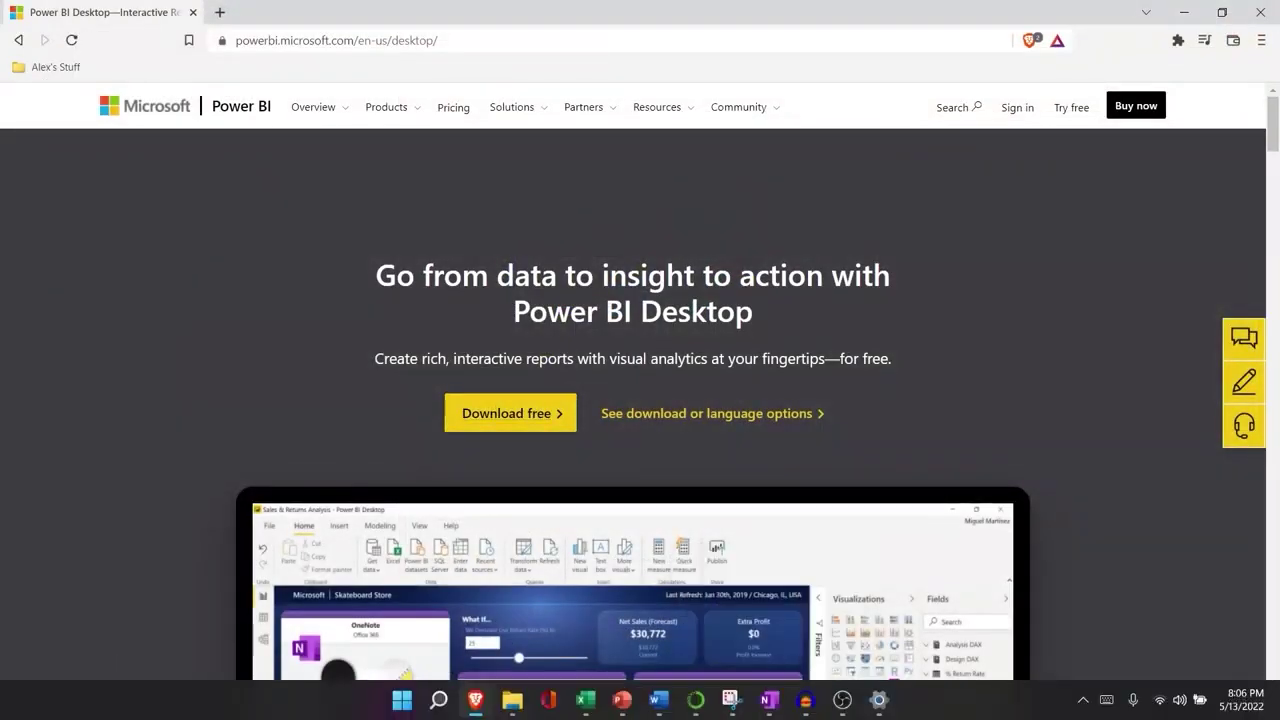
Step: Launch Power BI Desktop from the Recent list in Windows search
click(438, 699)
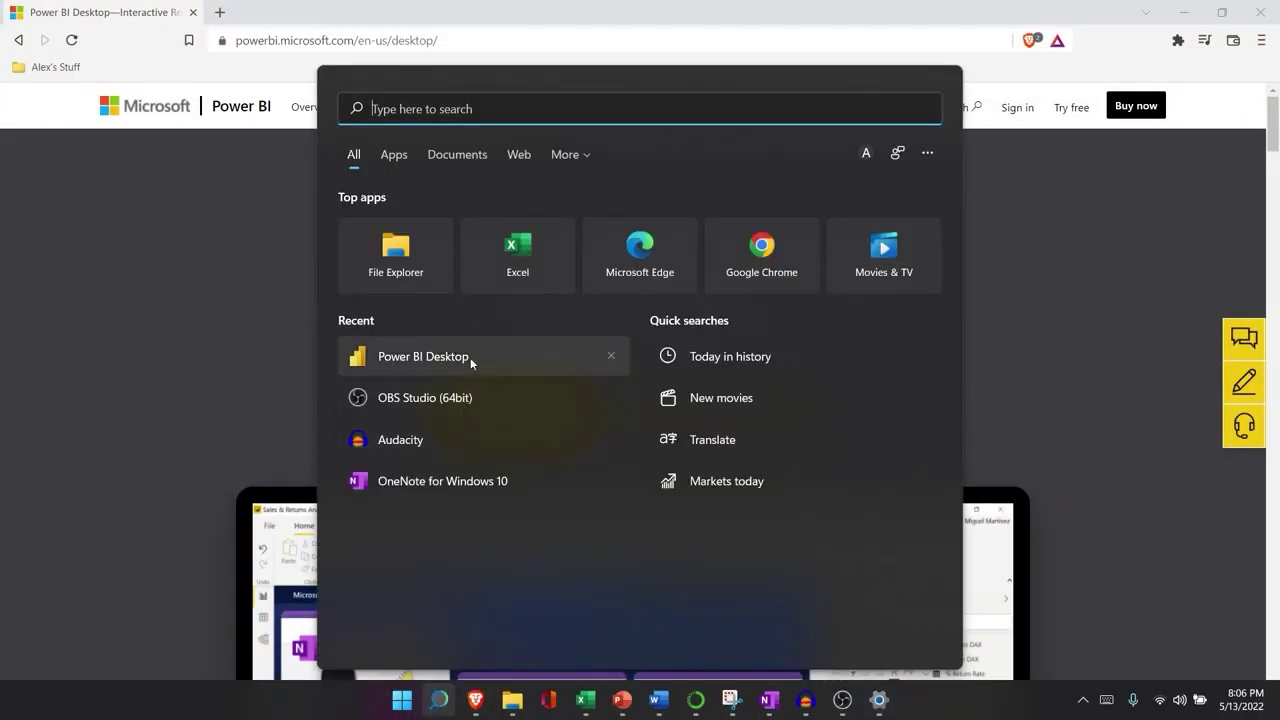
click(470, 357)
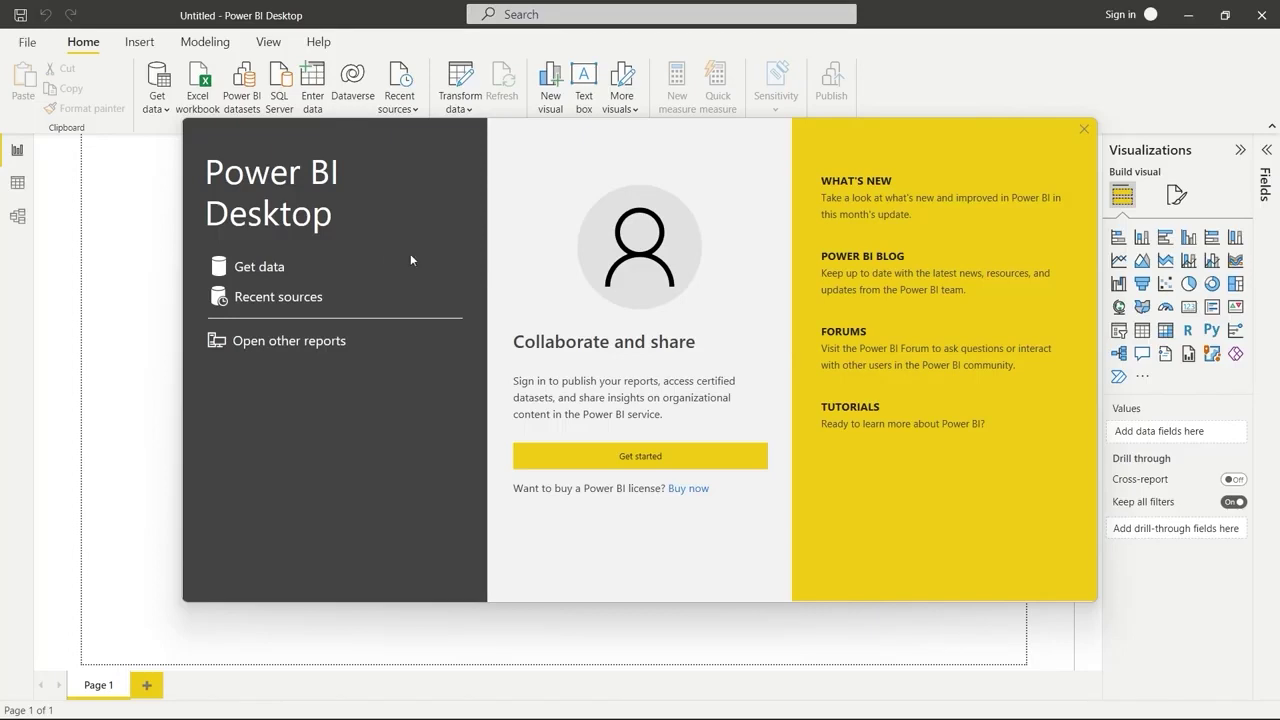
Step: Choose Excel Workbook as the Get data source and connect to it
click(259, 268)
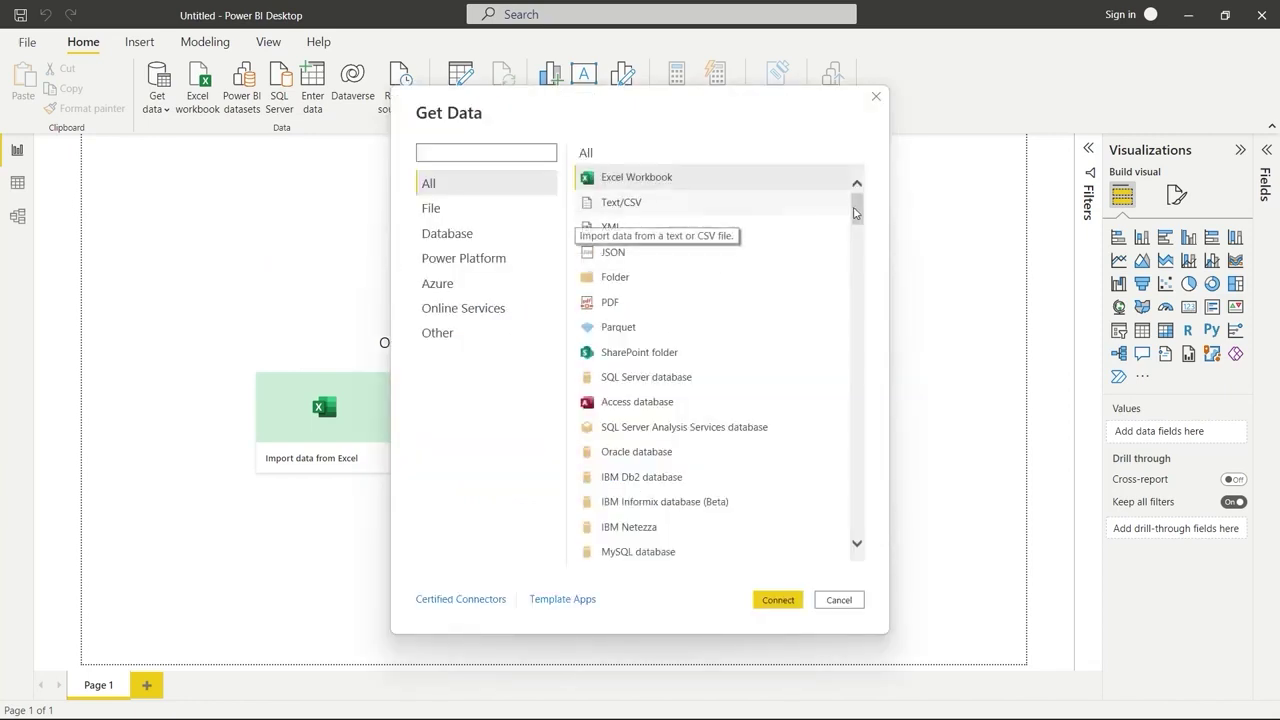
drag(855, 212, 857, 274)
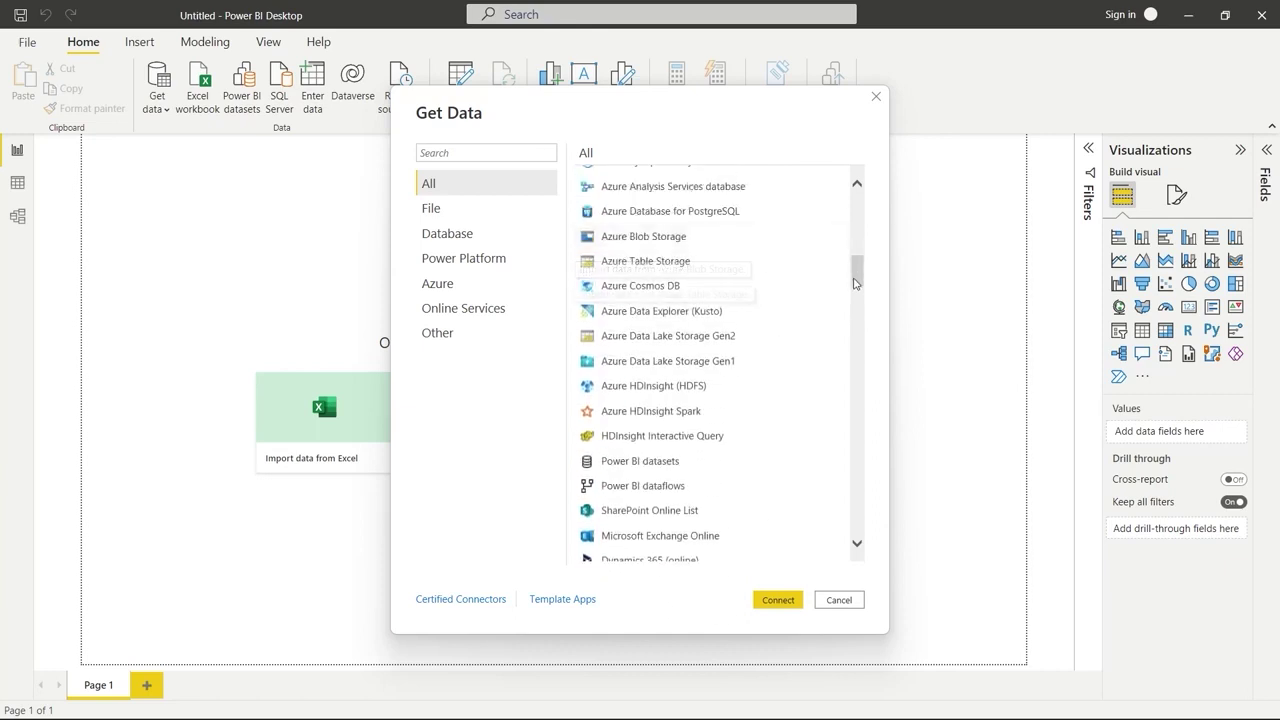
drag(857, 270, 857, 195)
scroll(666, 389, down, 1)
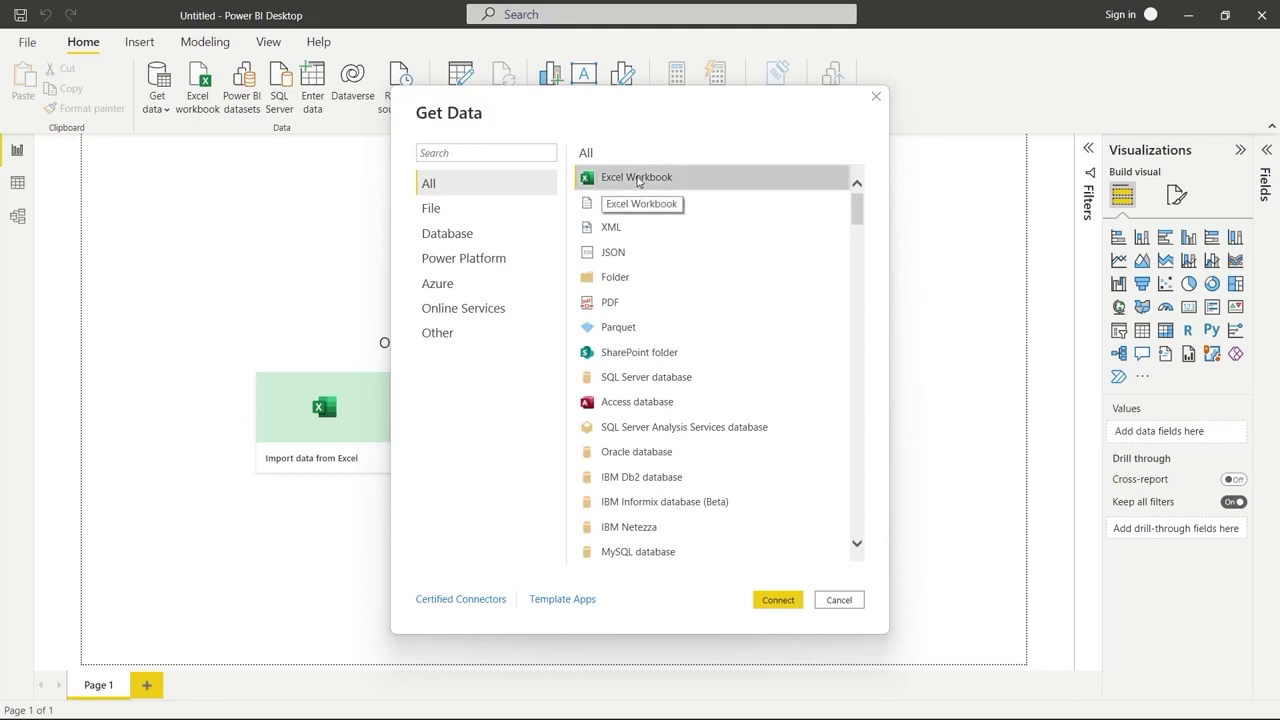
click(778, 602)
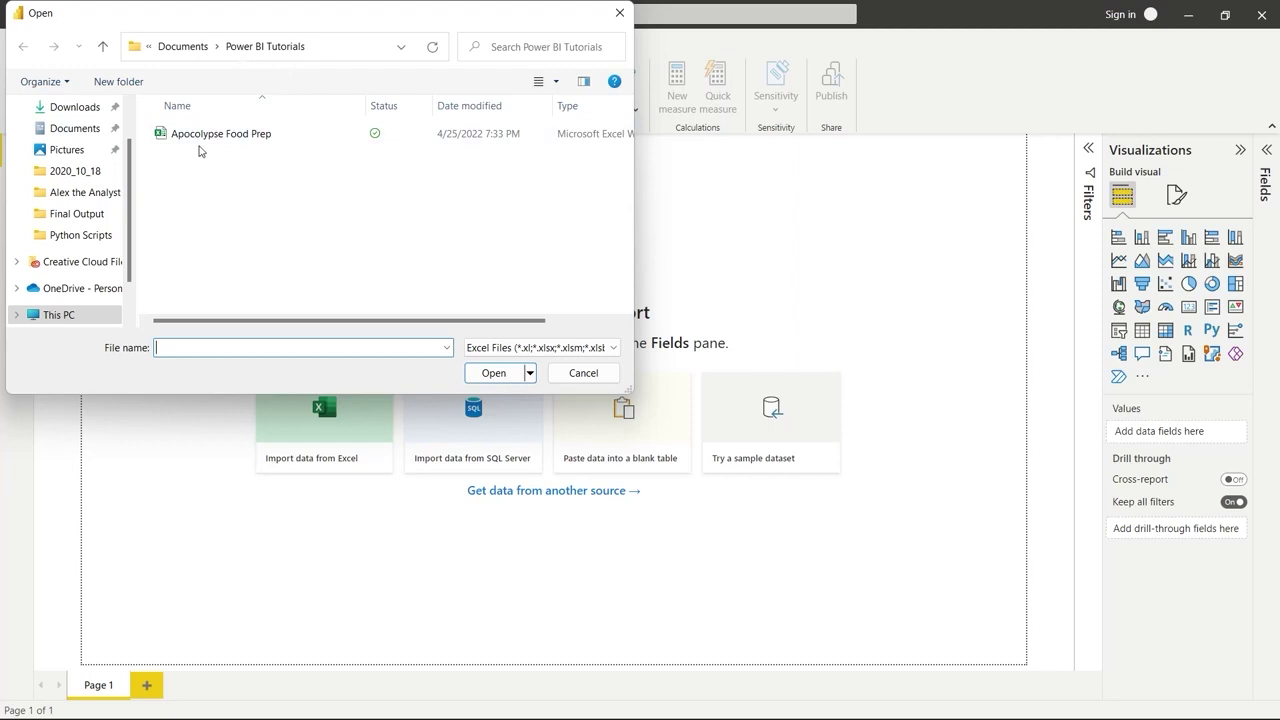
Step: Open the Apocolypse Food Prep workbook and tick Sheet1 for import in the Navigator
double_click(240, 138)
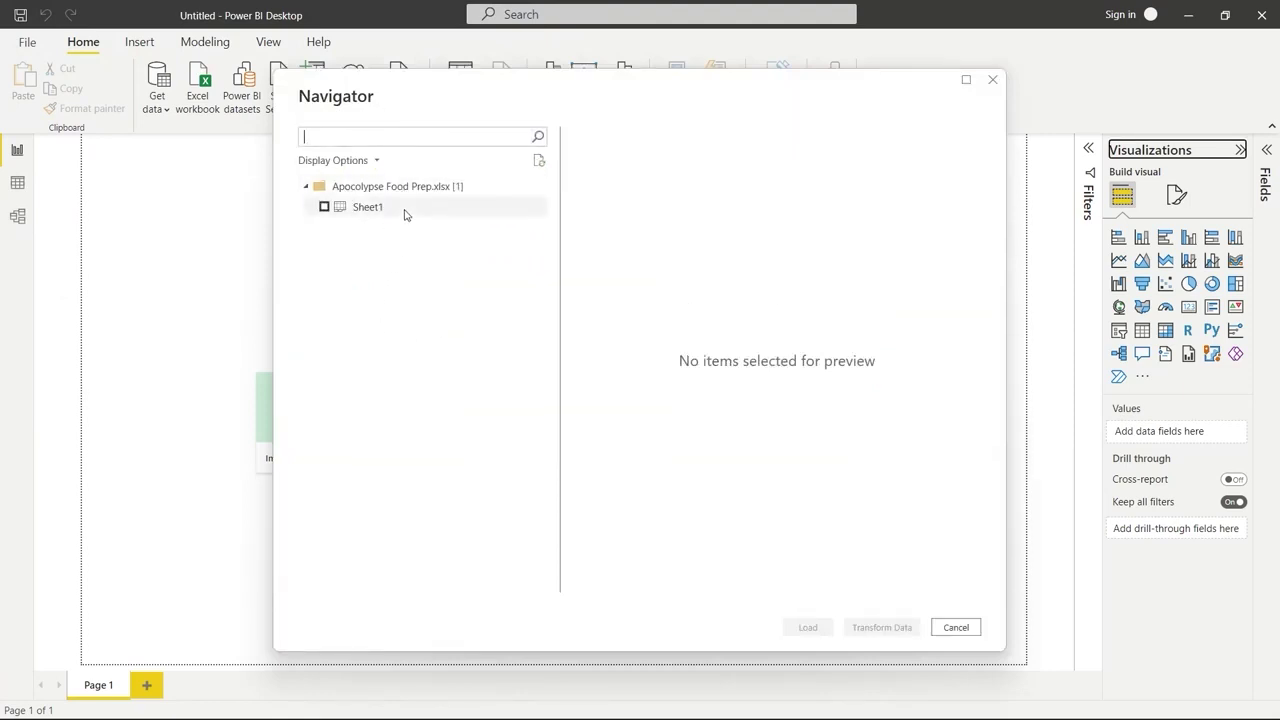
click(367, 207)
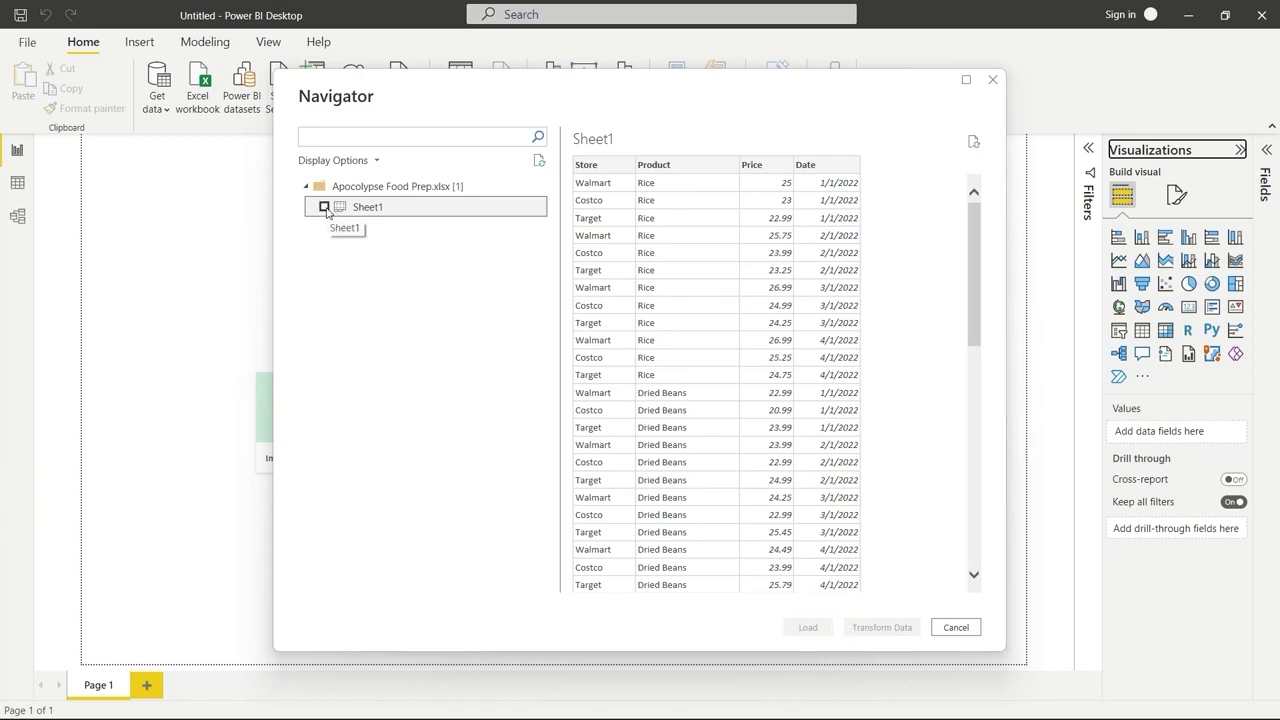
click(325, 208)
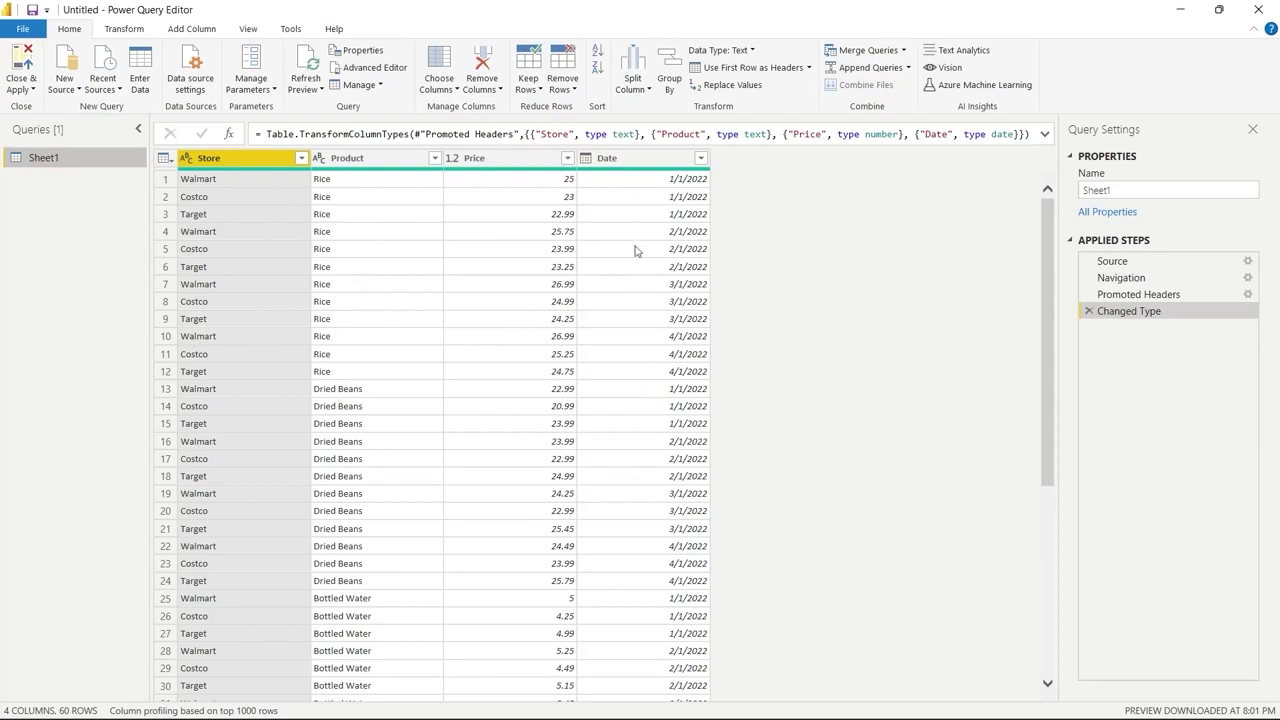
Step: Rename the Date column to Date_Purchased, redoing the Renamed Columns step
click(619, 160)
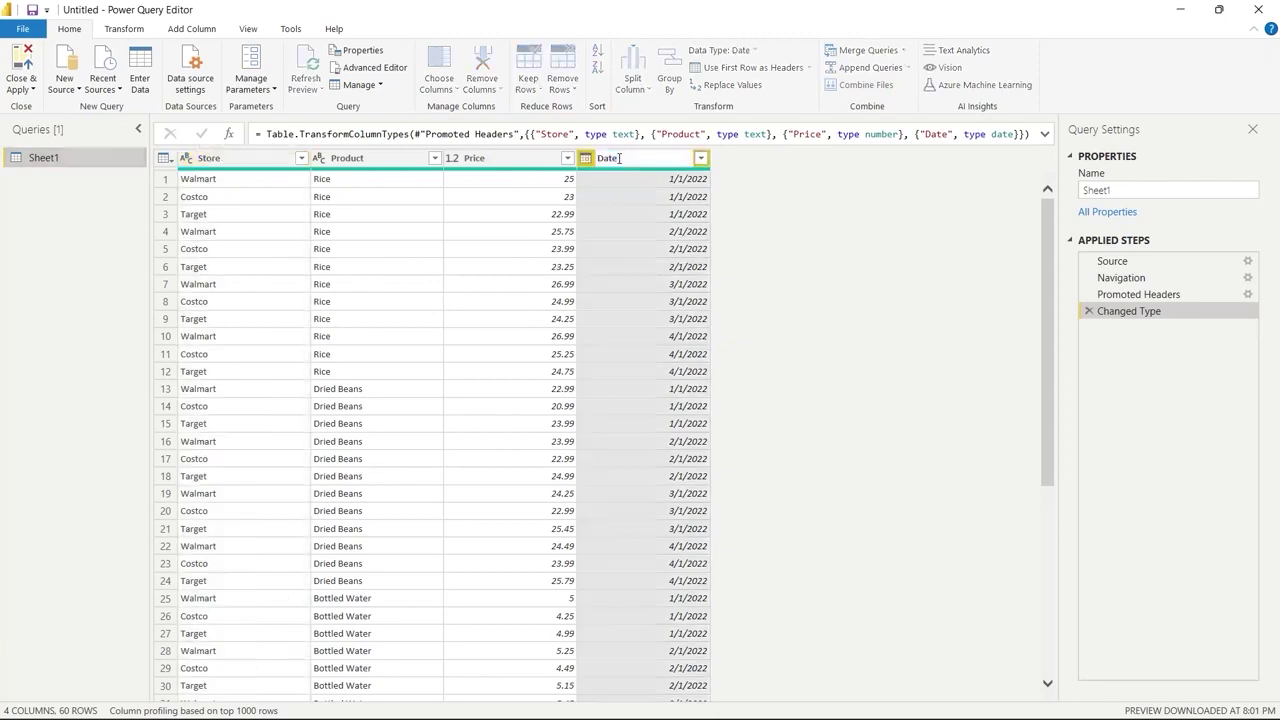
text(_Purchased)
key(Return)
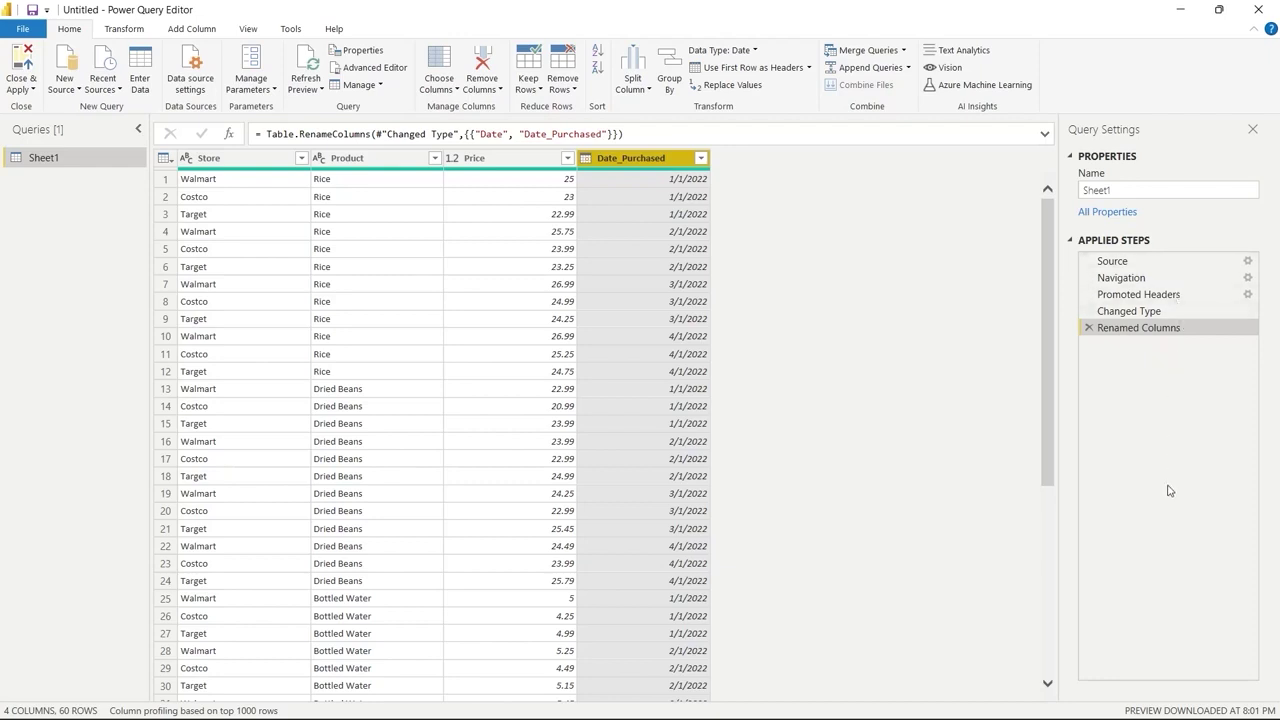
click(1090, 331)
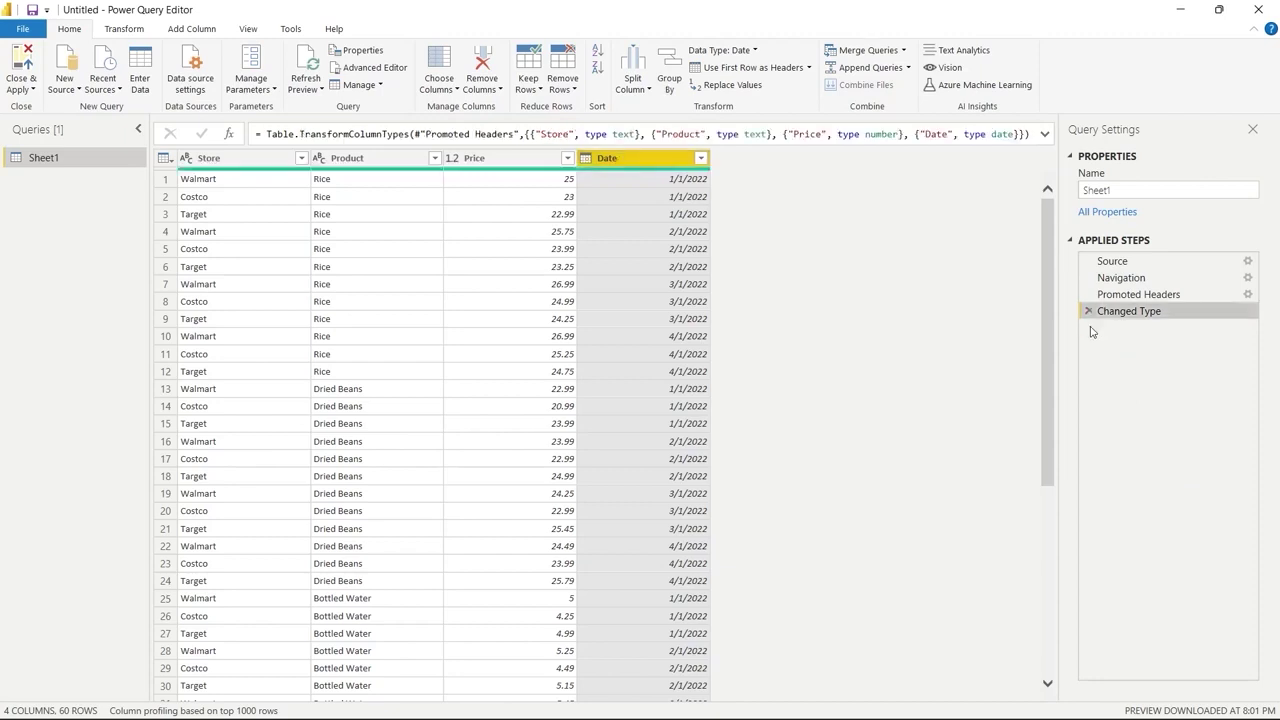
double_click(628, 159)
key(Escape)
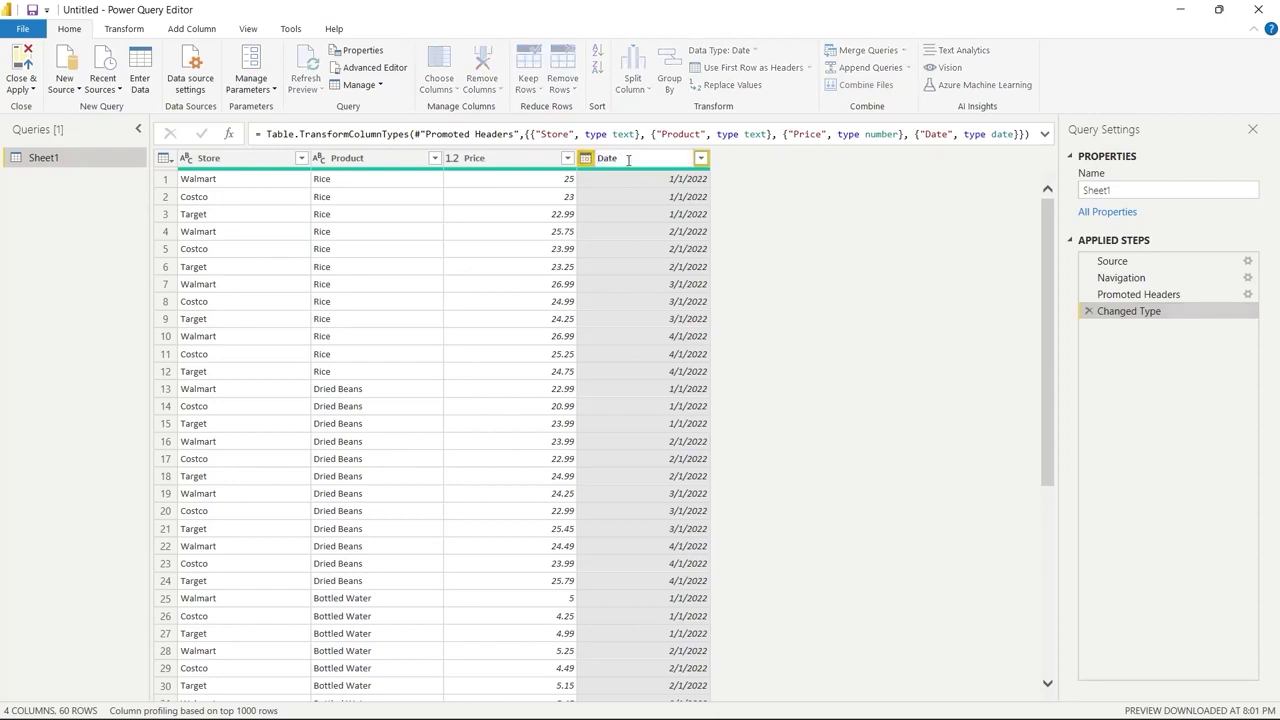
text(_Purchased)
key(Return)
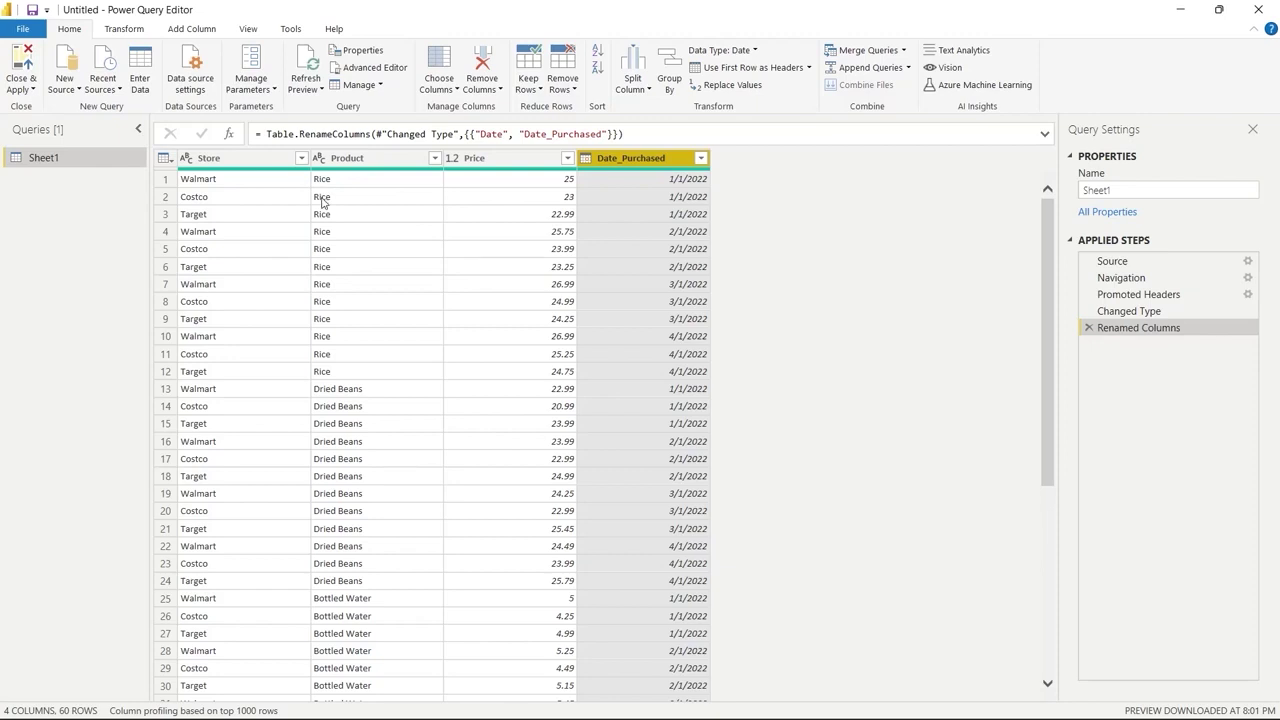
click(437, 159)
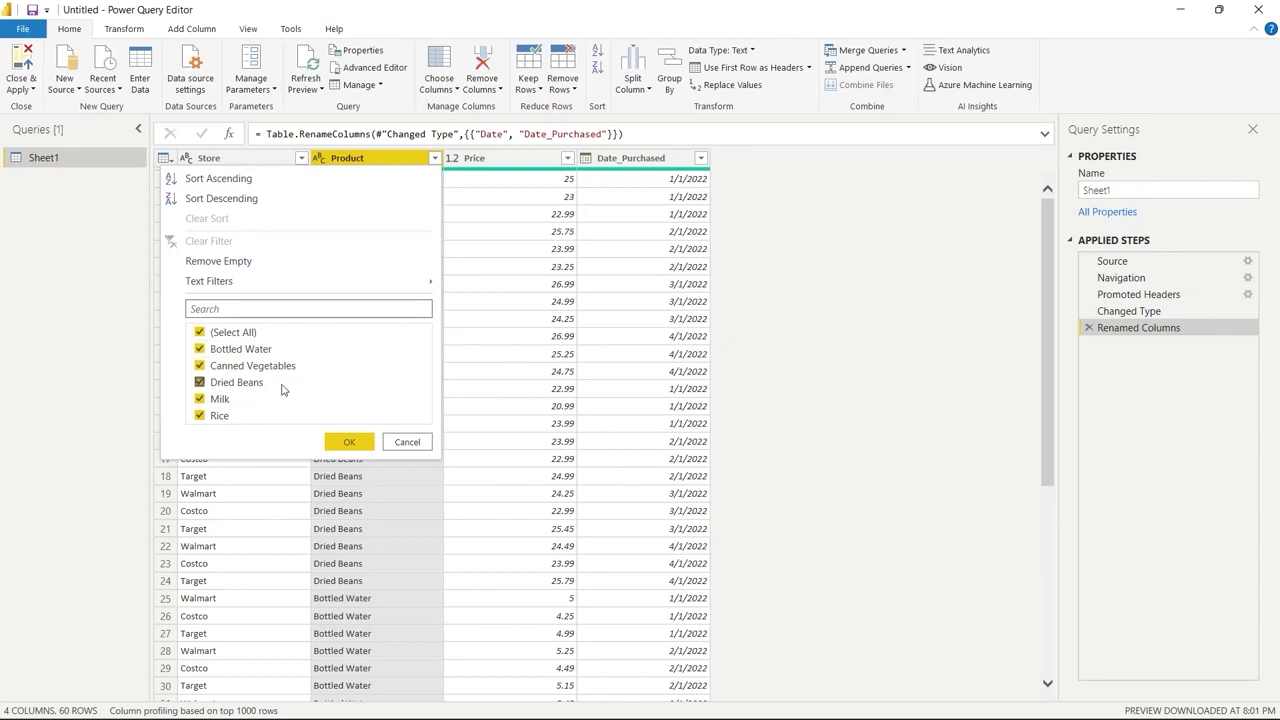
Step: Filter out Milk from Product, leaving 48 rows, then Close & Apply the query
click(200, 399)
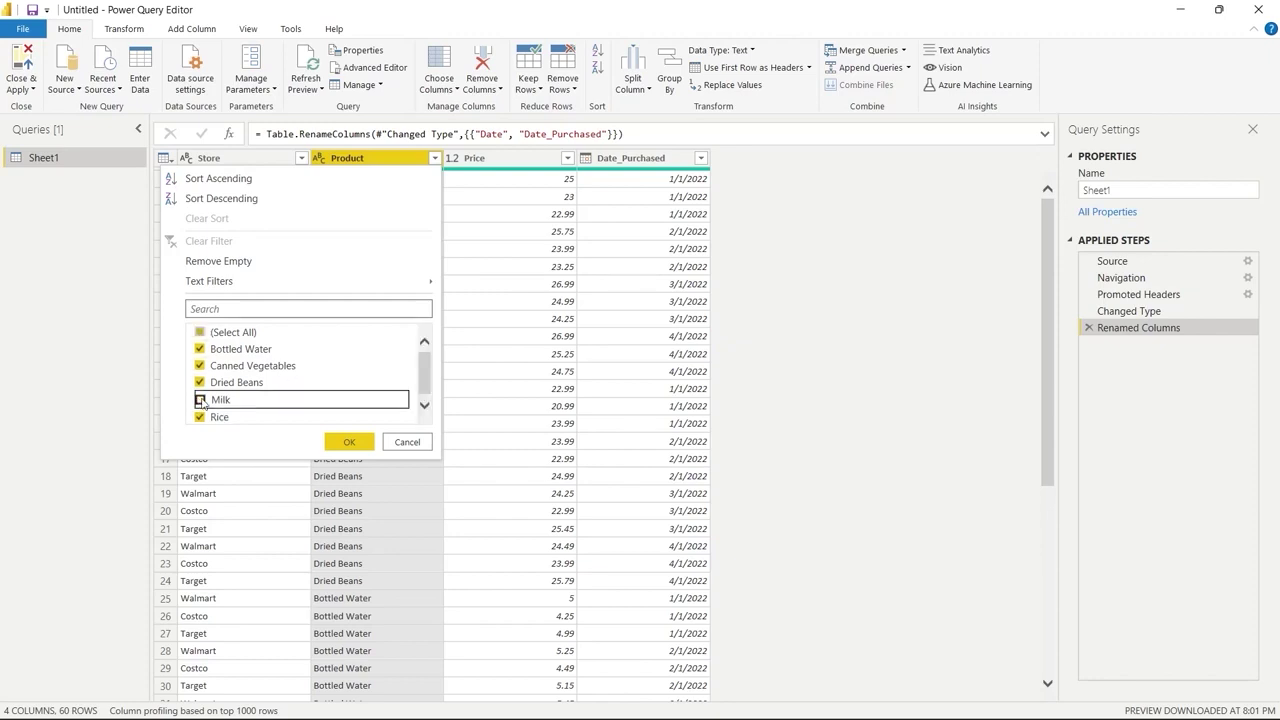
click(349, 442)
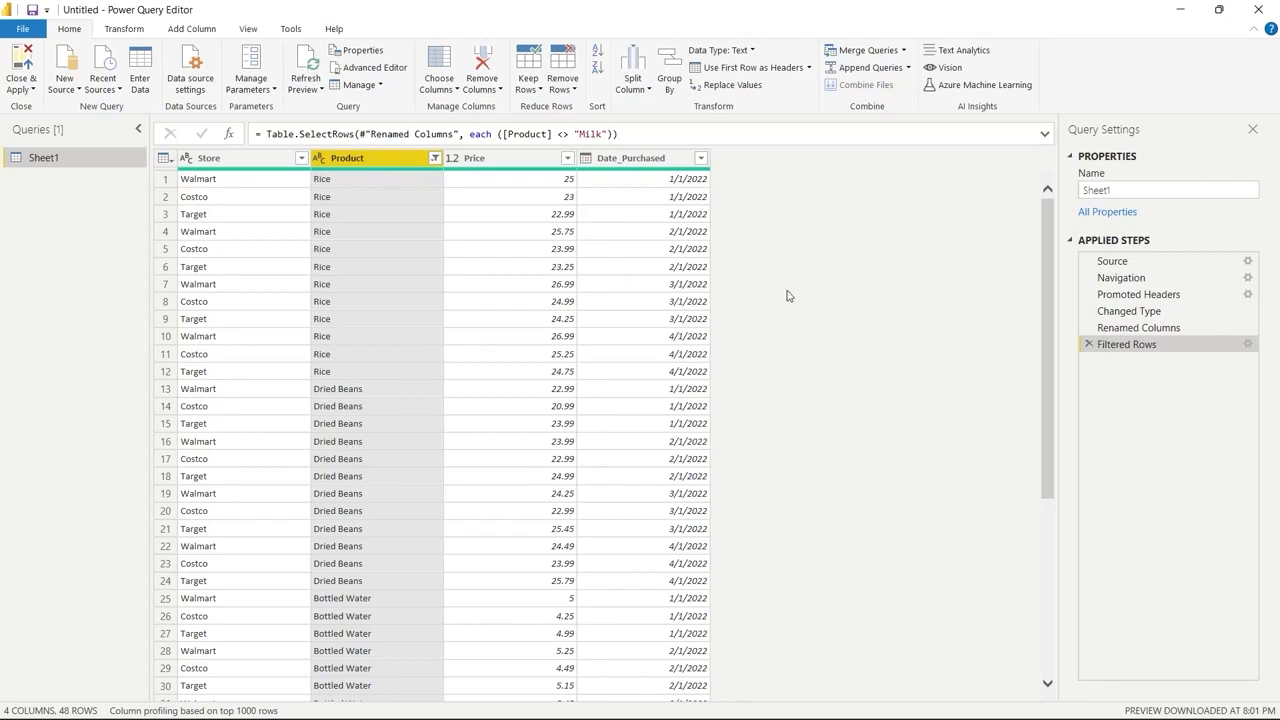
scroll(380, 284, down, 5)
scroll(380, 284, up, 5)
click(22, 66)
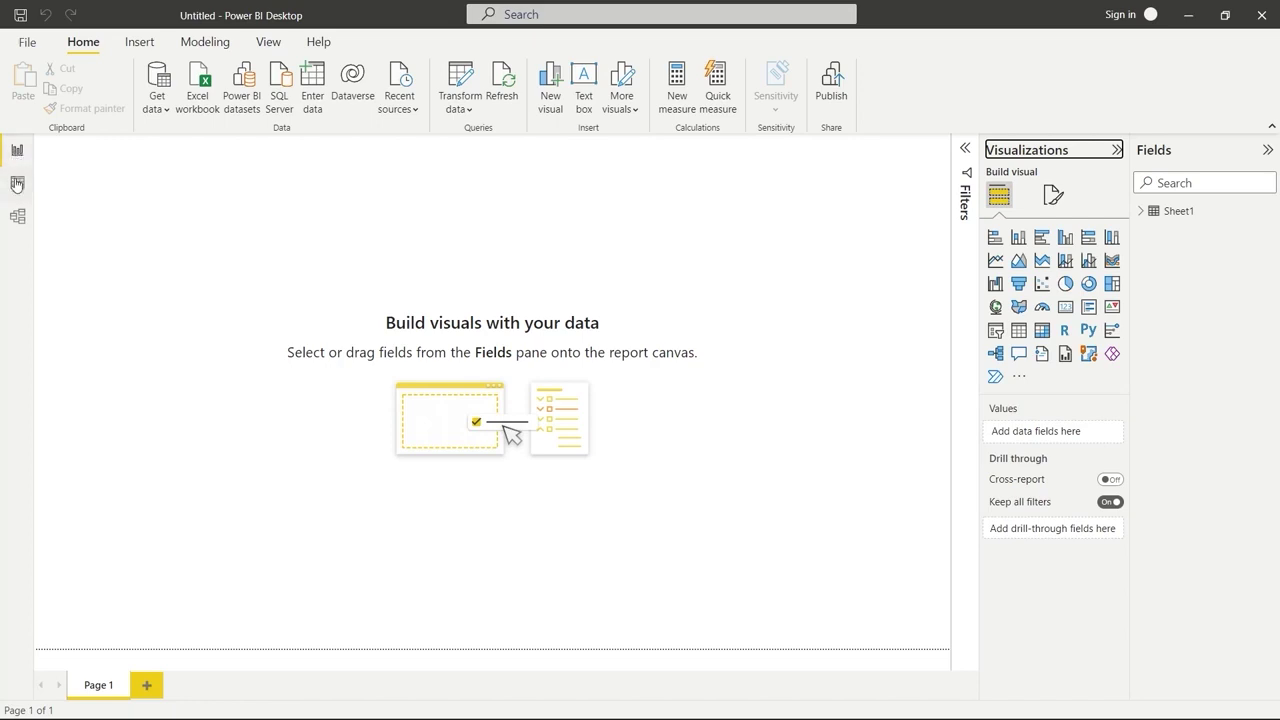
Step: Inspect the 48-row Sheet1 table in Data view, checking the Product values without filtering
click(17, 183)
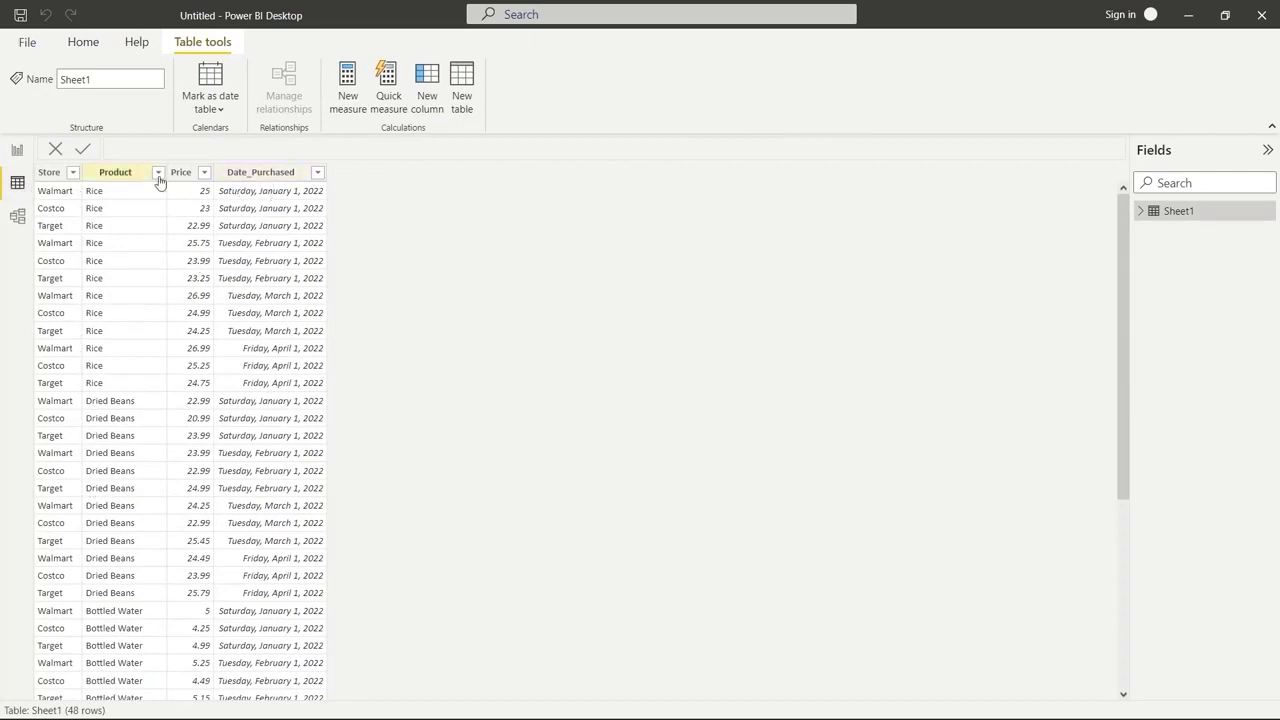
click(158, 173)
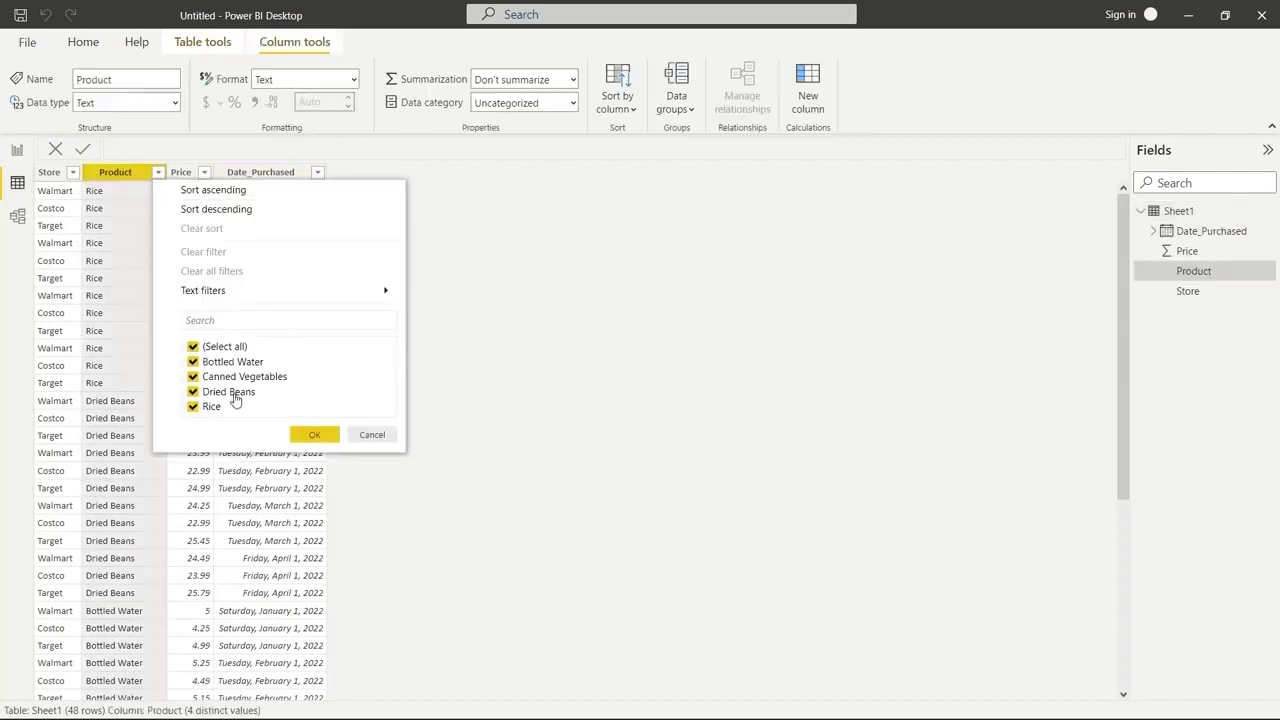
click(370, 434)
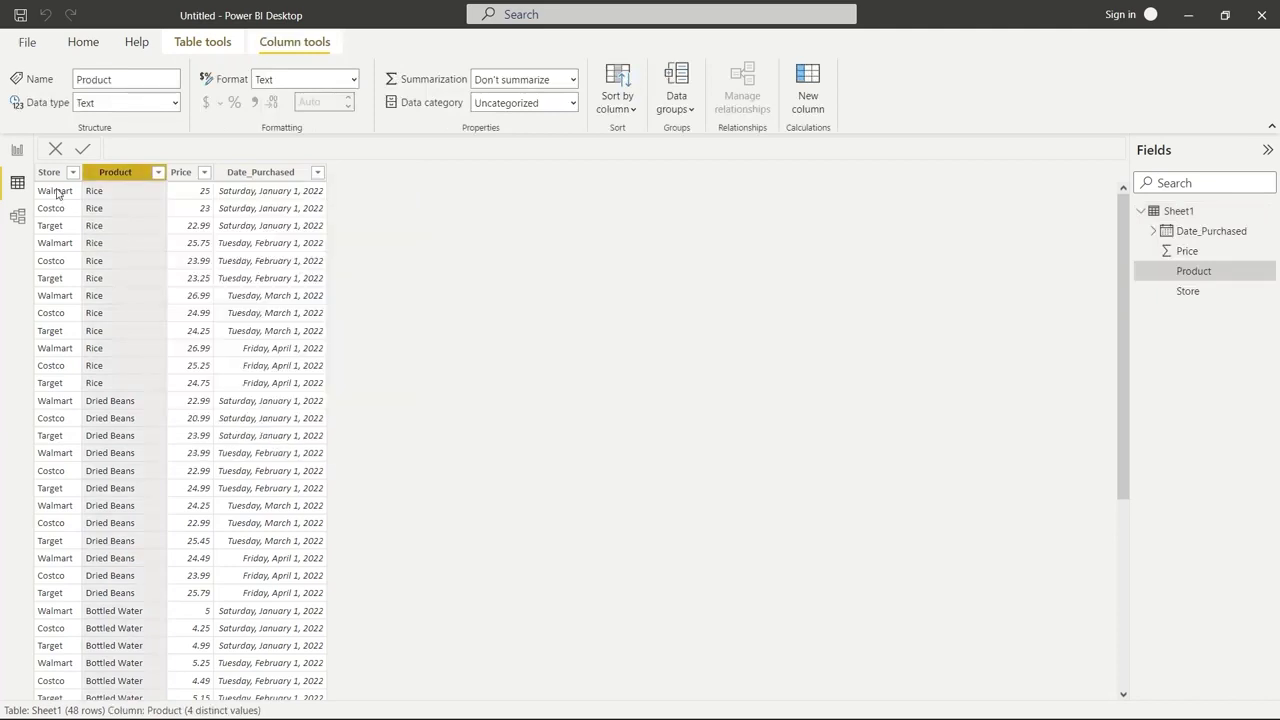
click(18, 155)
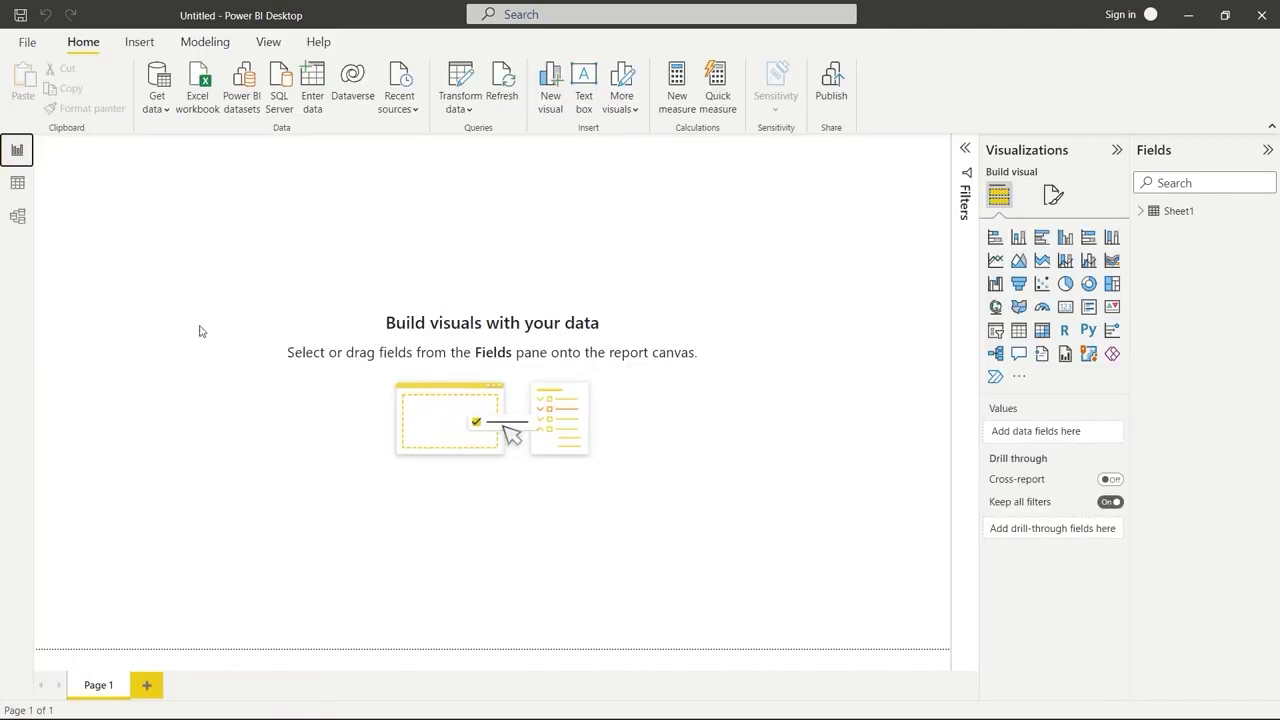
click(18, 183)
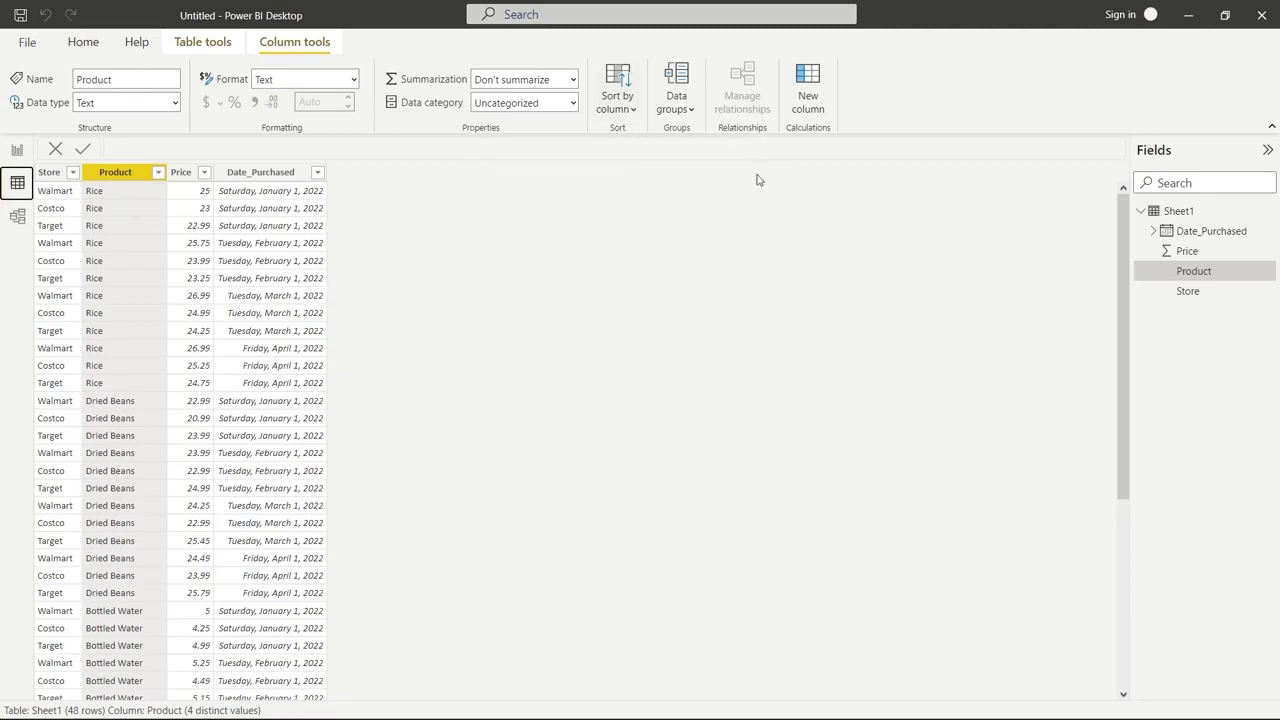
click(18, 218)
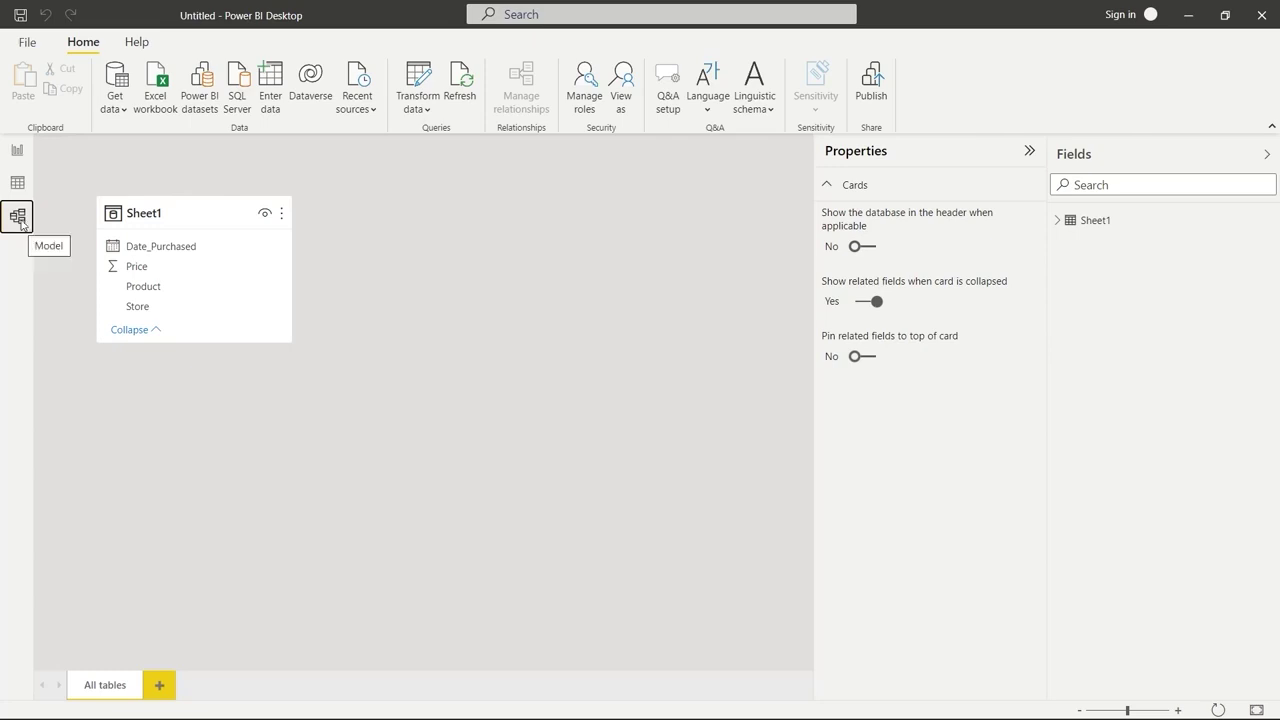
click(18, 184)
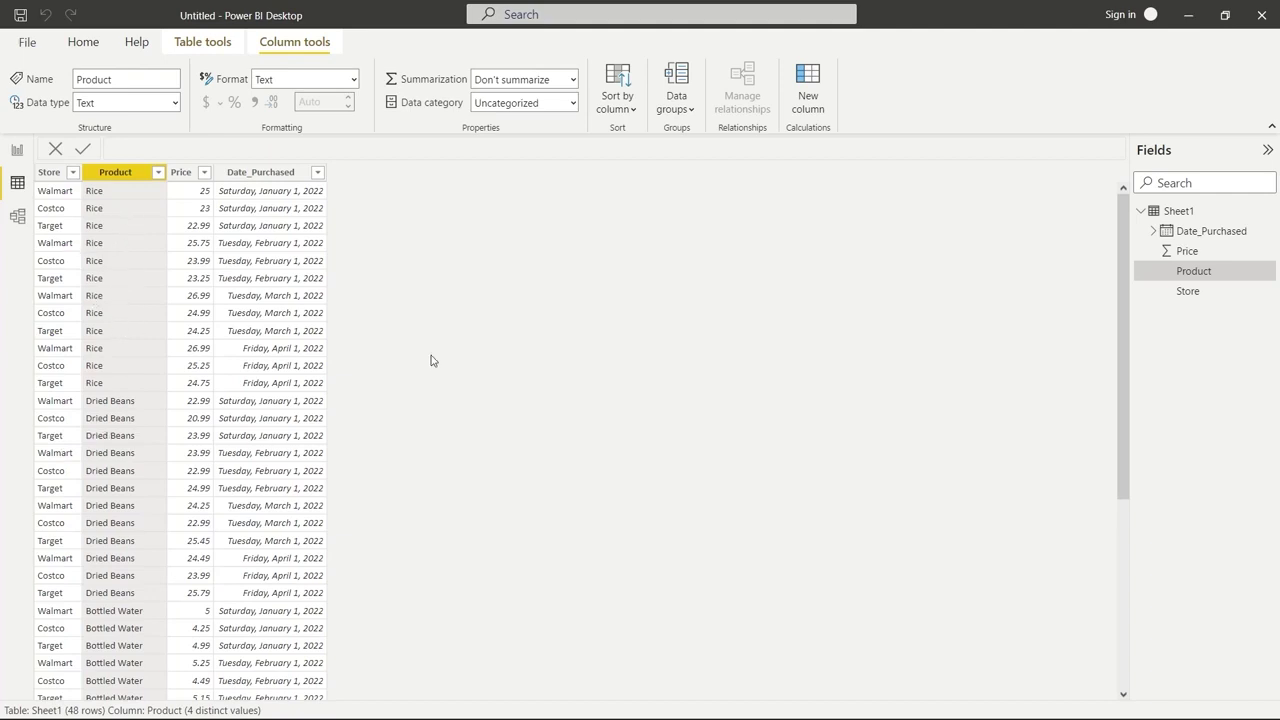
Step: Switch to Report view and expand Sheet1 to show Date_Purchased, Price, Product and Store
click(17, 150)
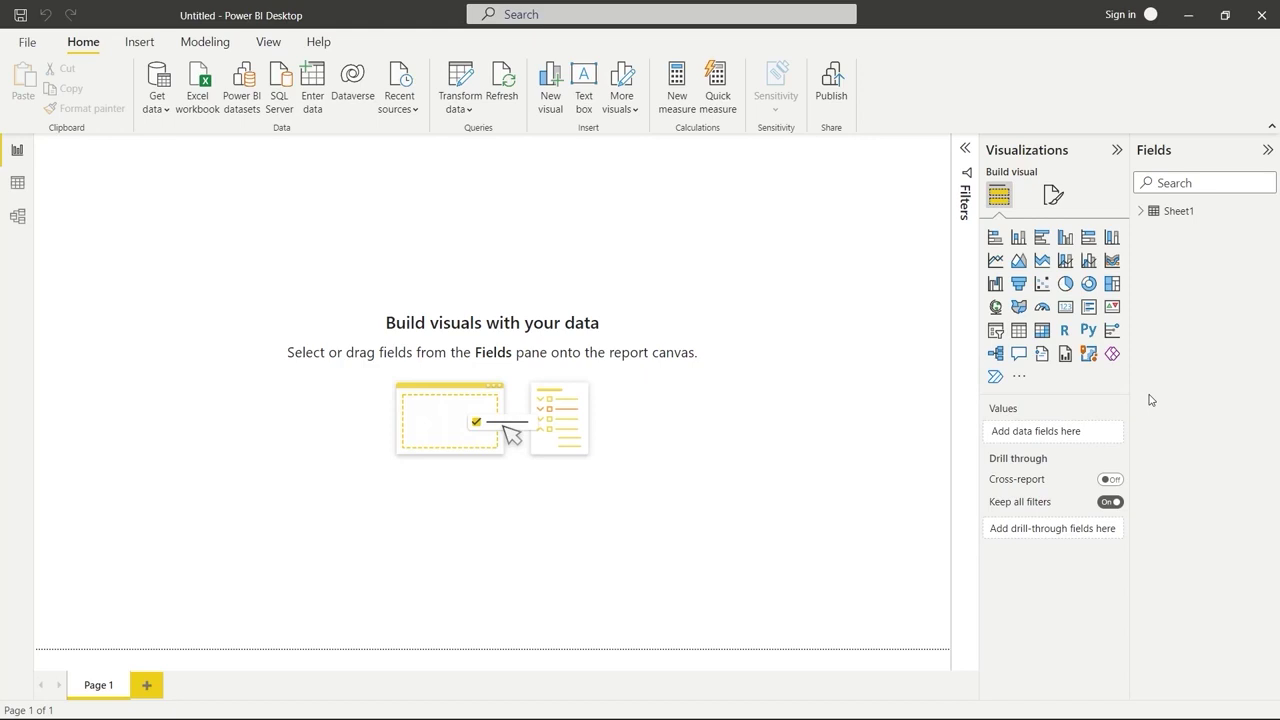
click(1140, 212)
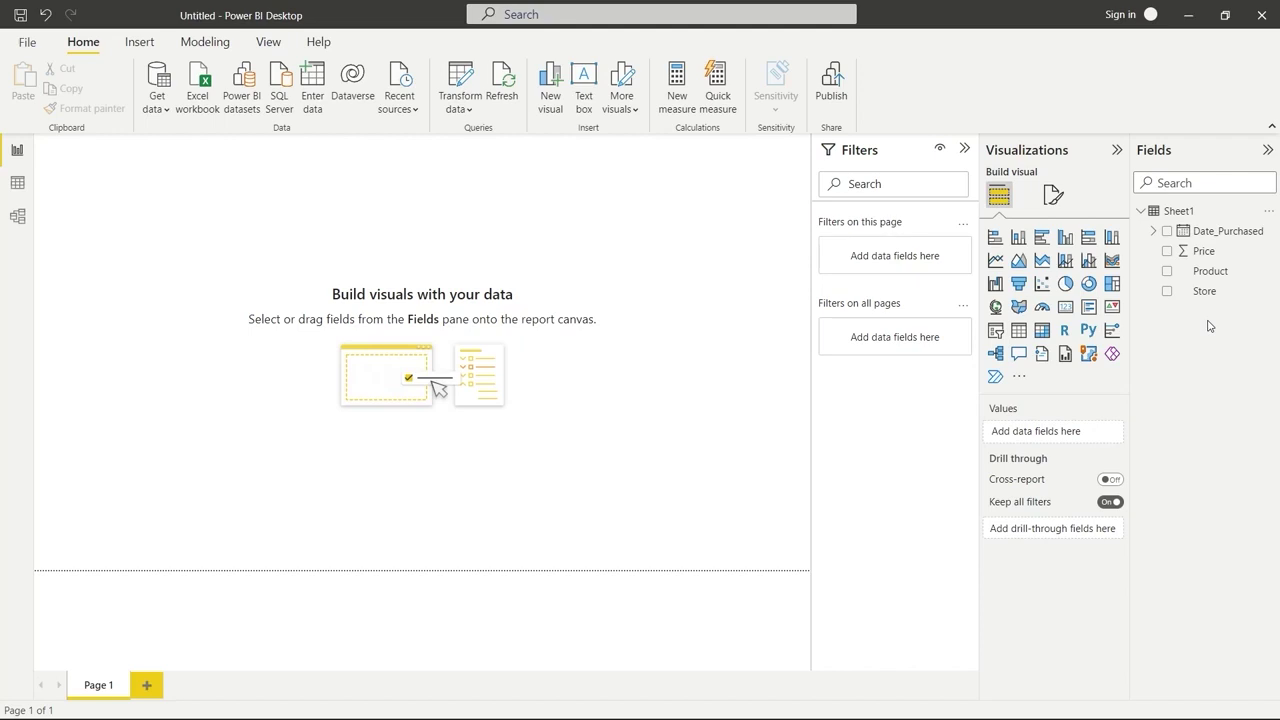
Step: Build a Store and Price table (Costco, Target, Walmart) and convert it to a stacked column chart
click(1166, 291)
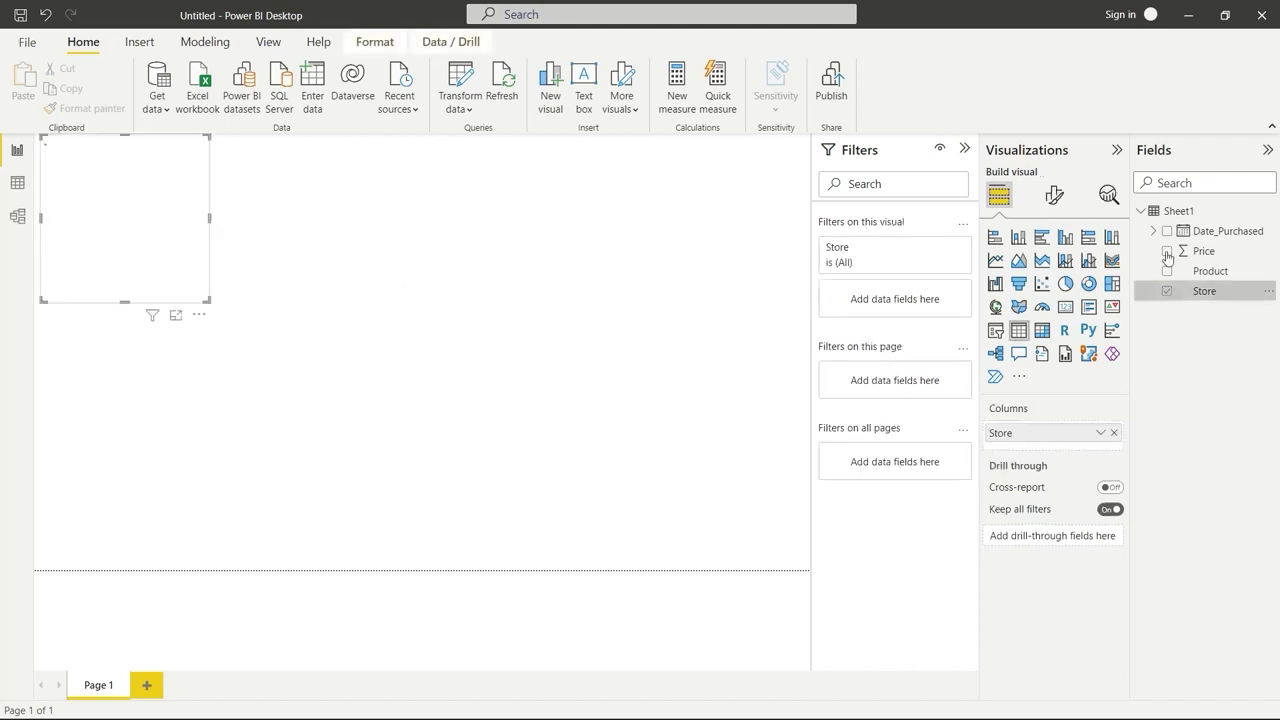
click(1166, 251)
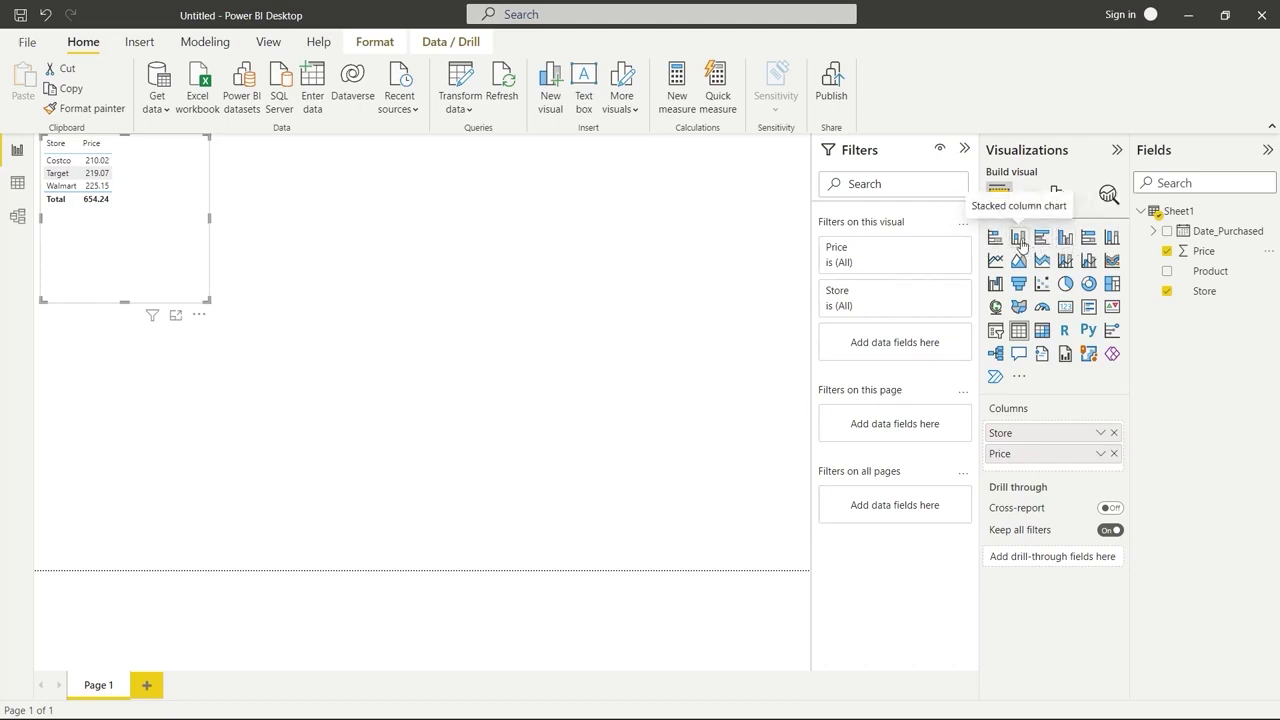
click(1019, 238)
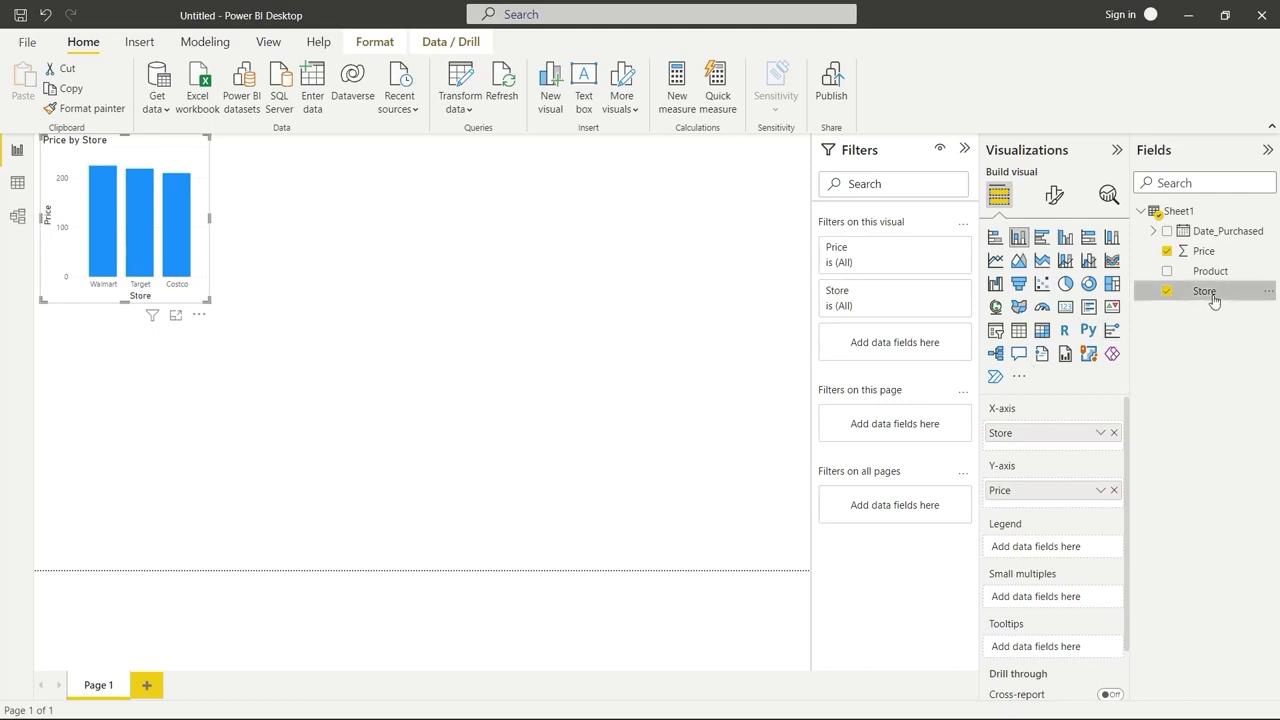
Step: Add Store as the legend so each store's bar is coloured, then resize the chart smaller
drag(1205, 292, 1068, 553)
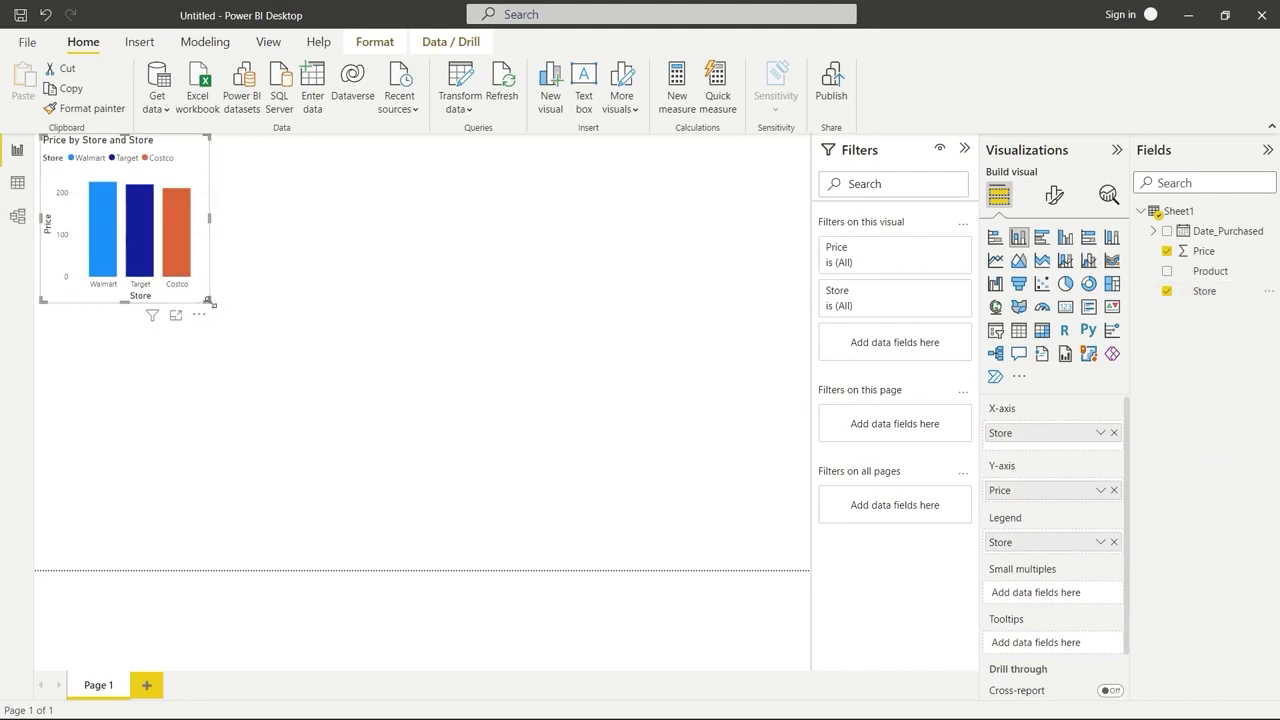
drag(209, 300, 765, 545)
mouse_move(222, 265)
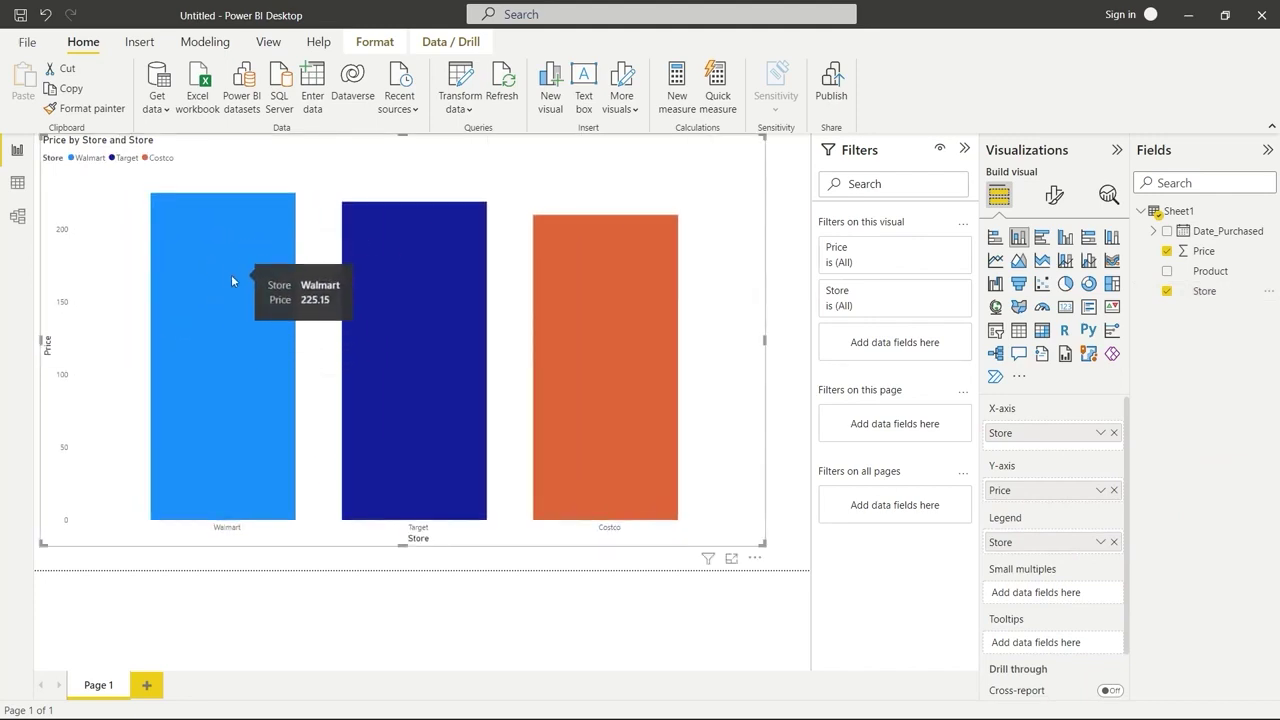
mouse_move(436, 310)
mouse_move(571, 354)
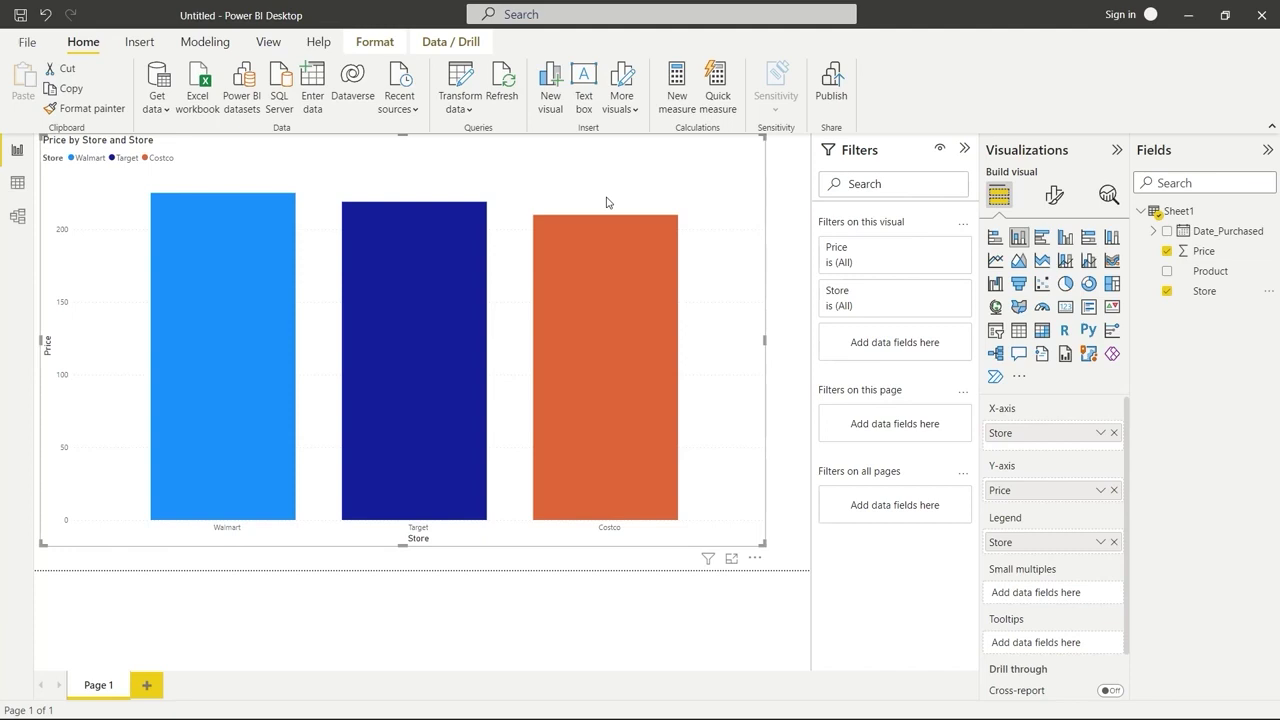
drag(765, 545, 222, 323)
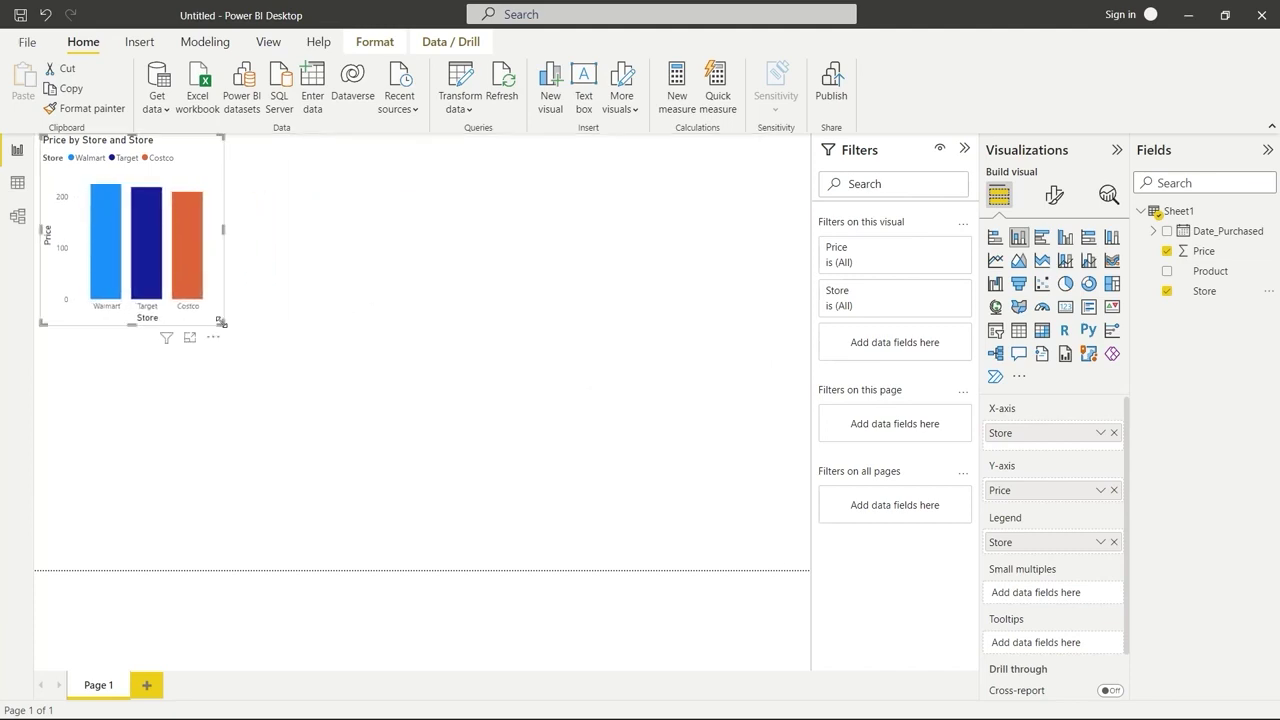
Step: Start a new table visual with Product, Price and Store fields
click(734, 369)
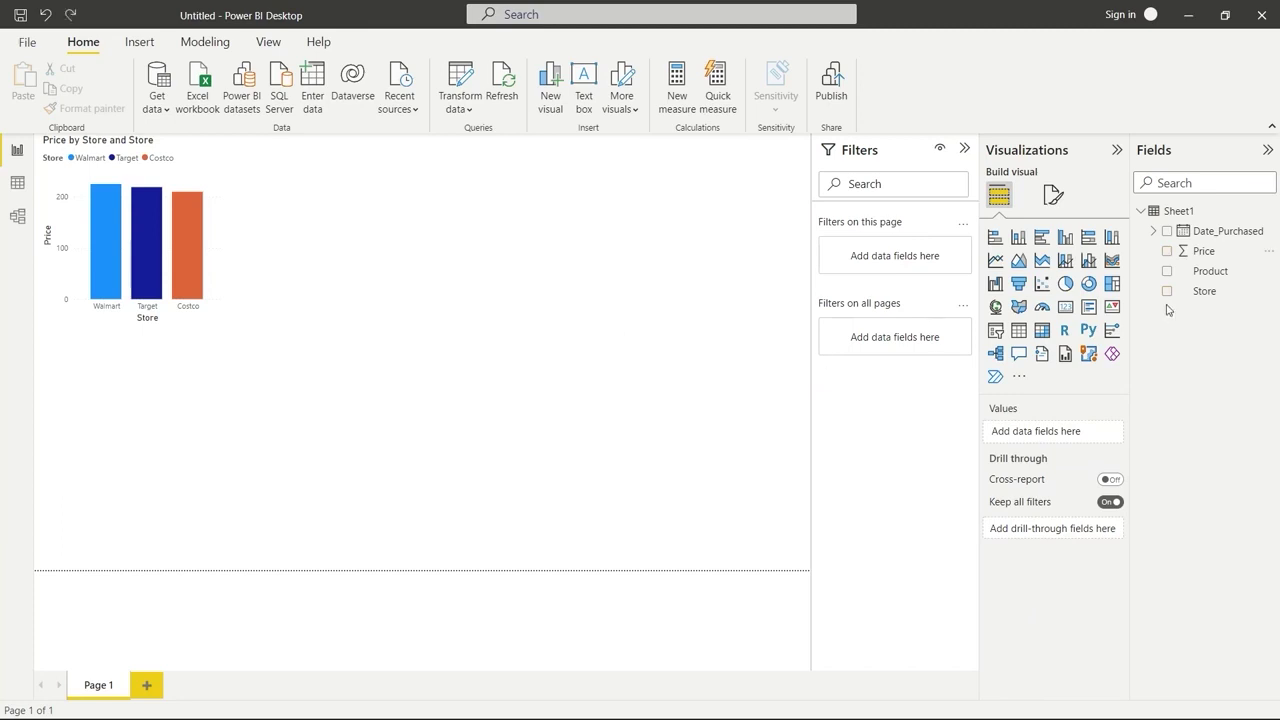
click(1167, 271)
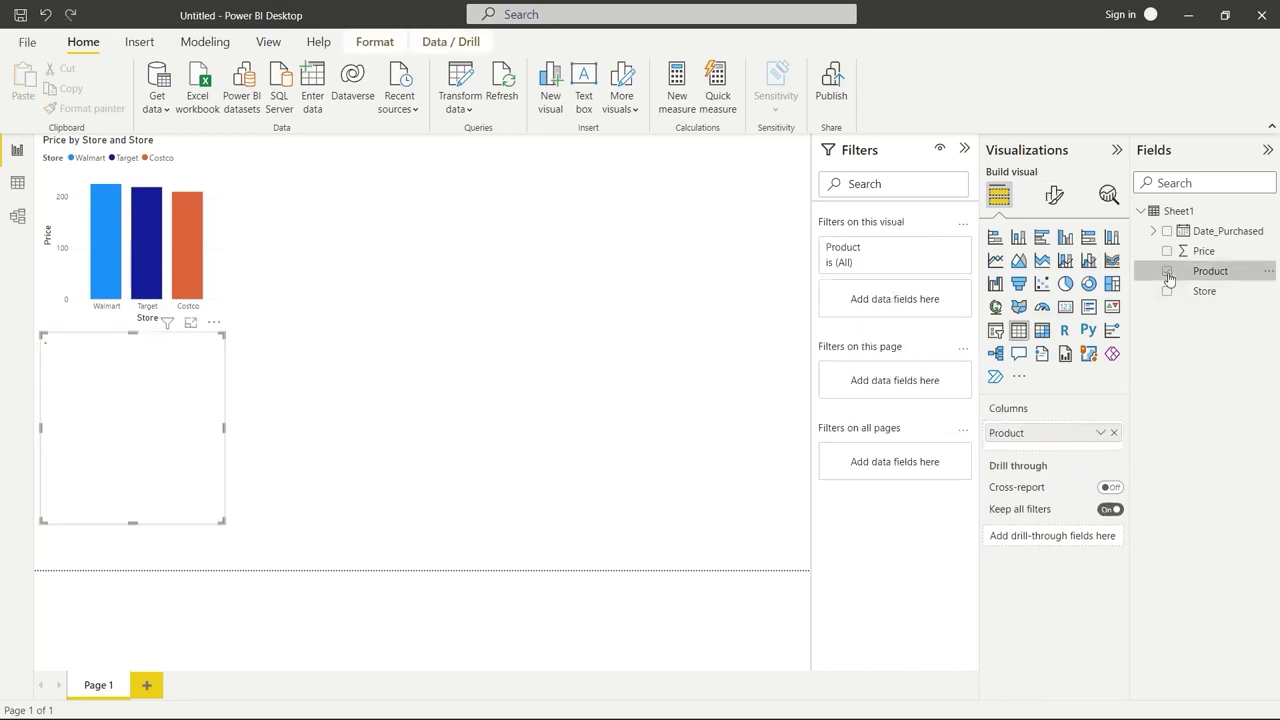
click(1167, 251)
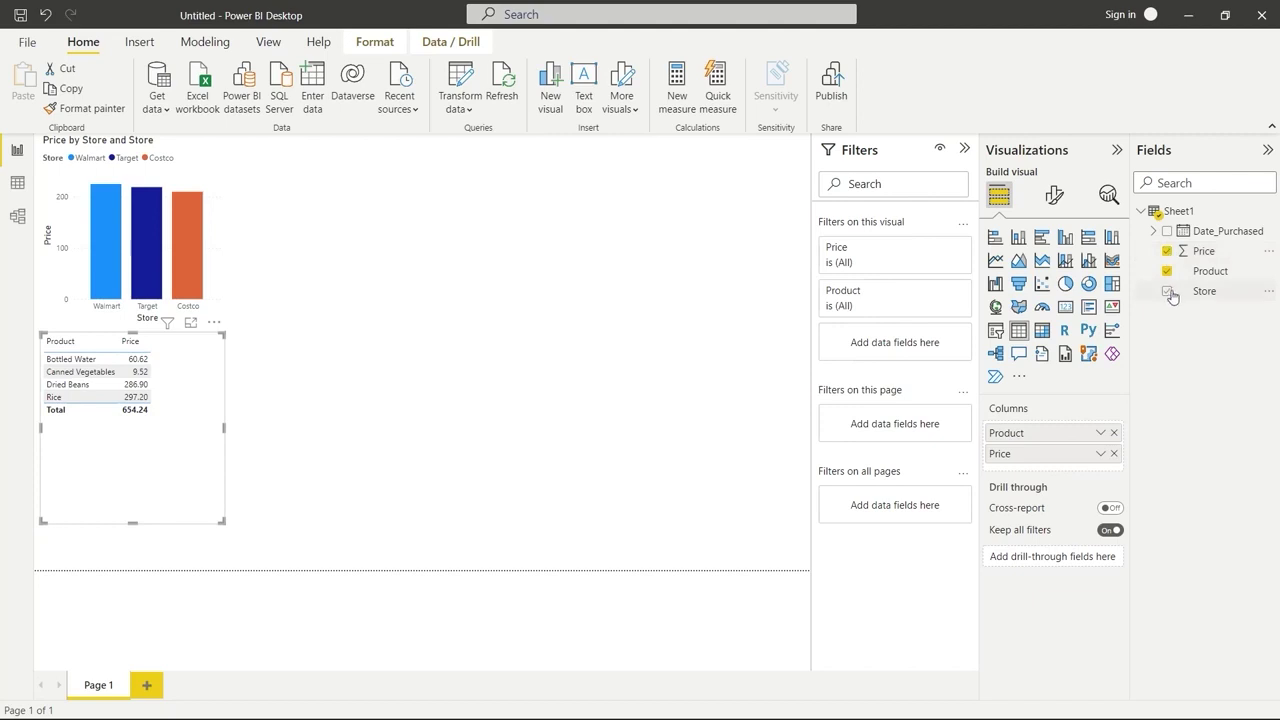
click(1168, 292)
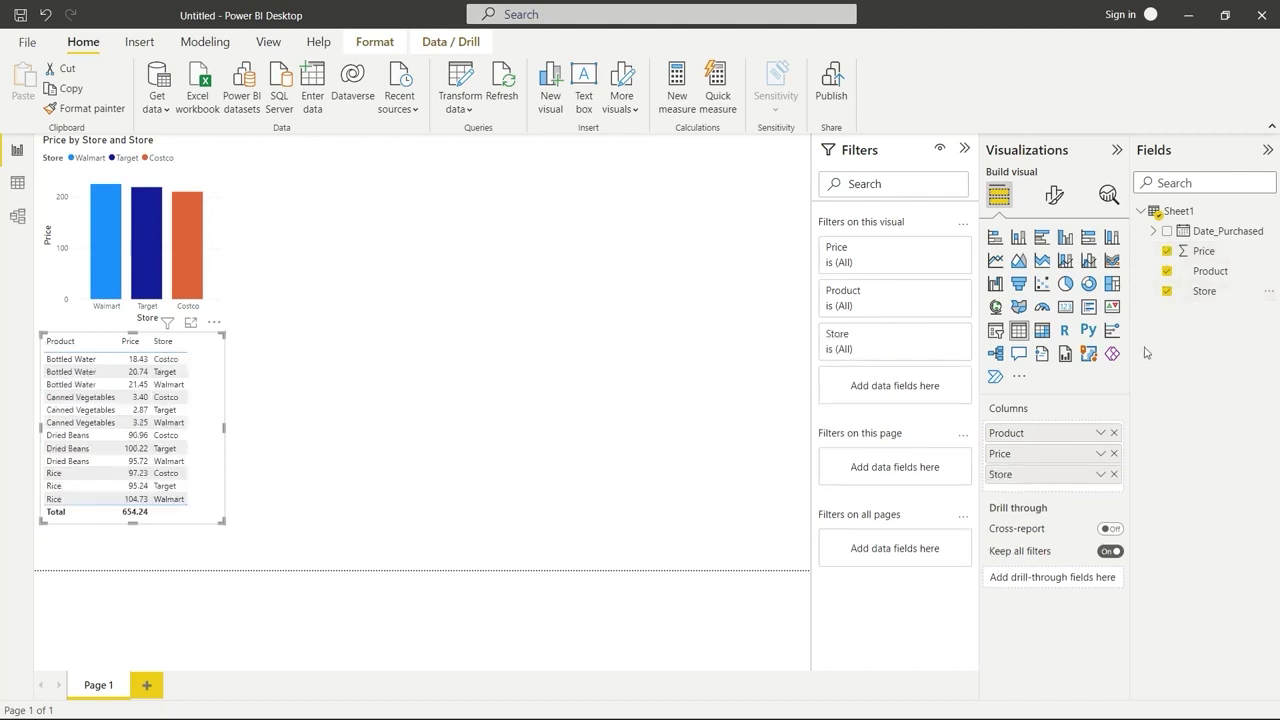
Step: Make it a clustered column chart and enlarge it beside the store chart
click(1019, 238)
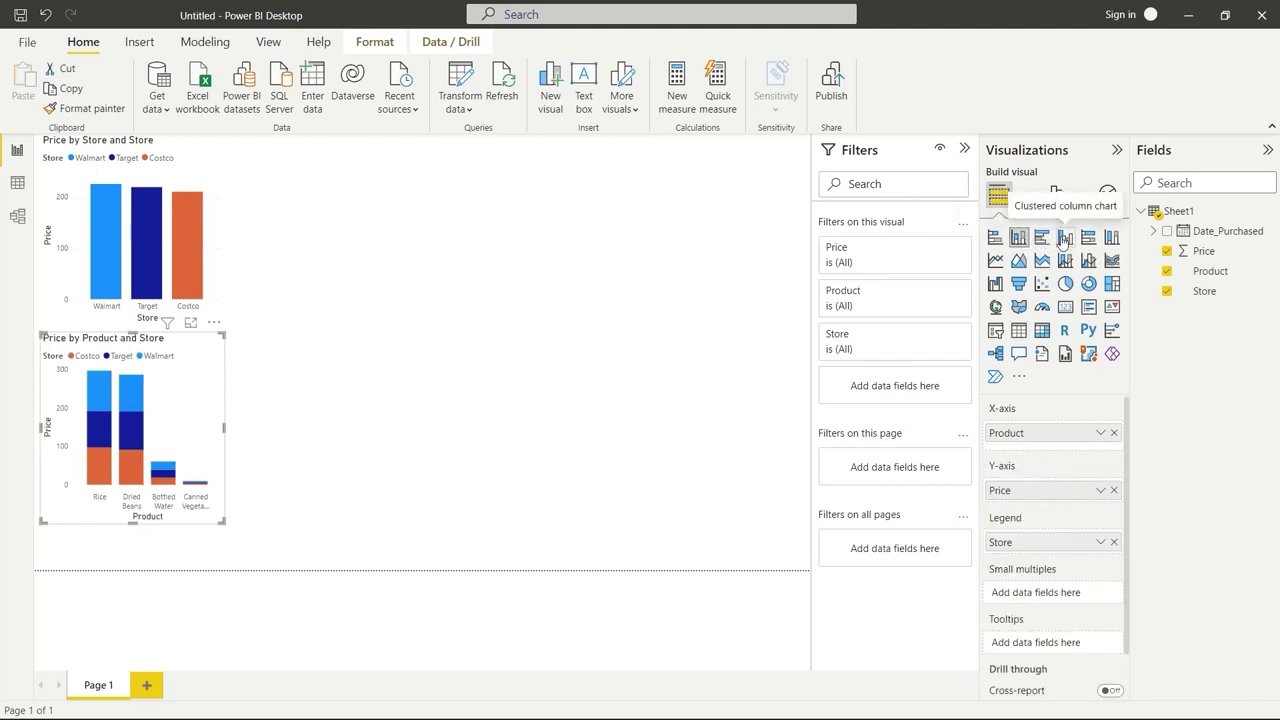
click(1065, 237)
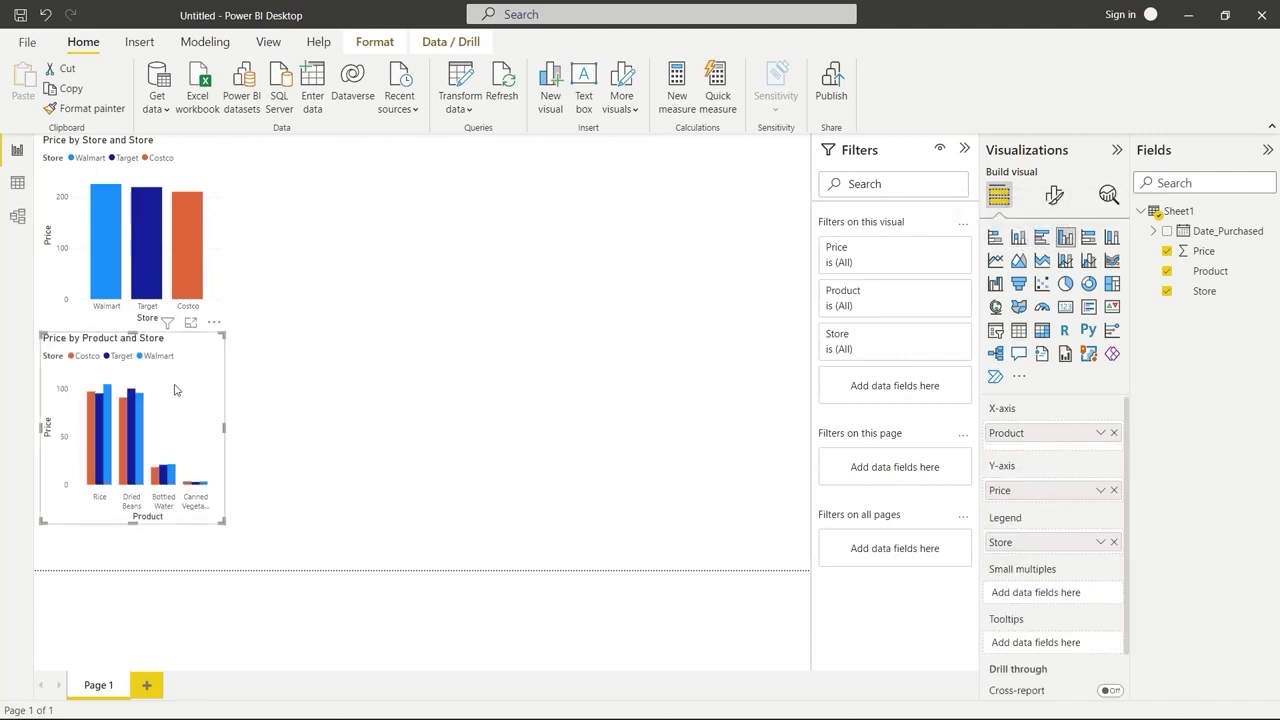
drag(174, 340, 382, 158)
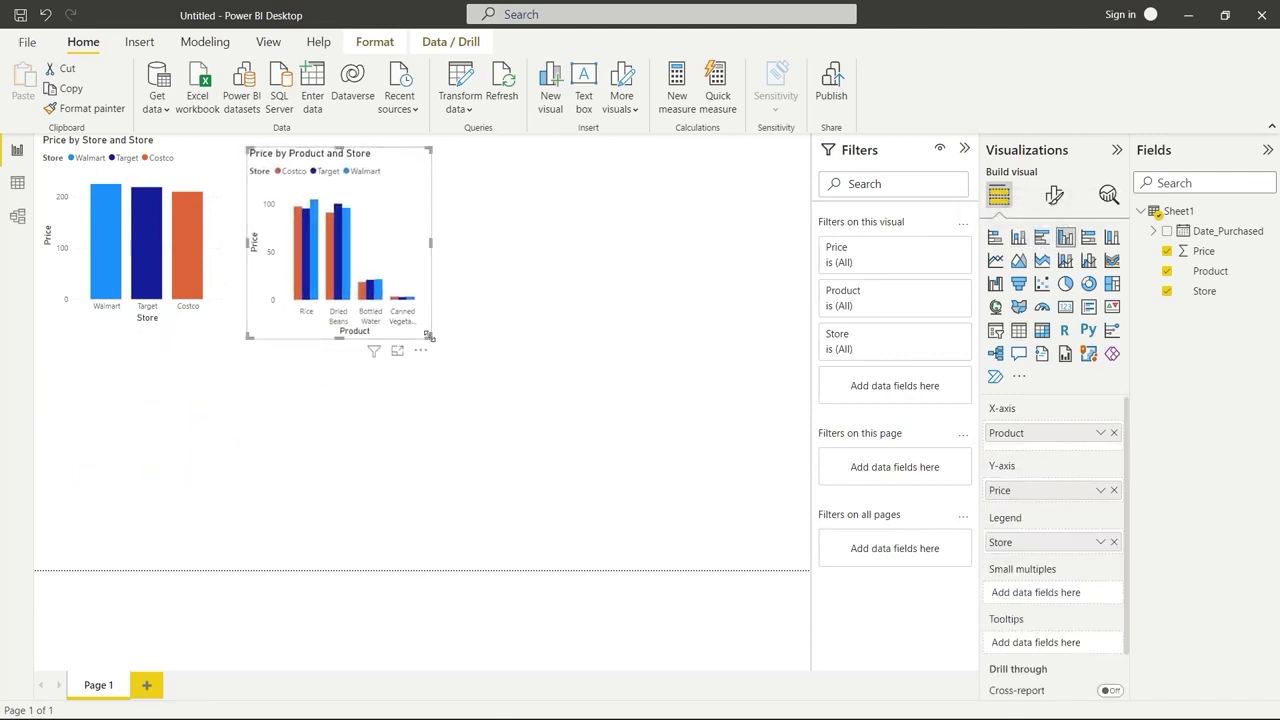
drag(436, 342, 800, 557)
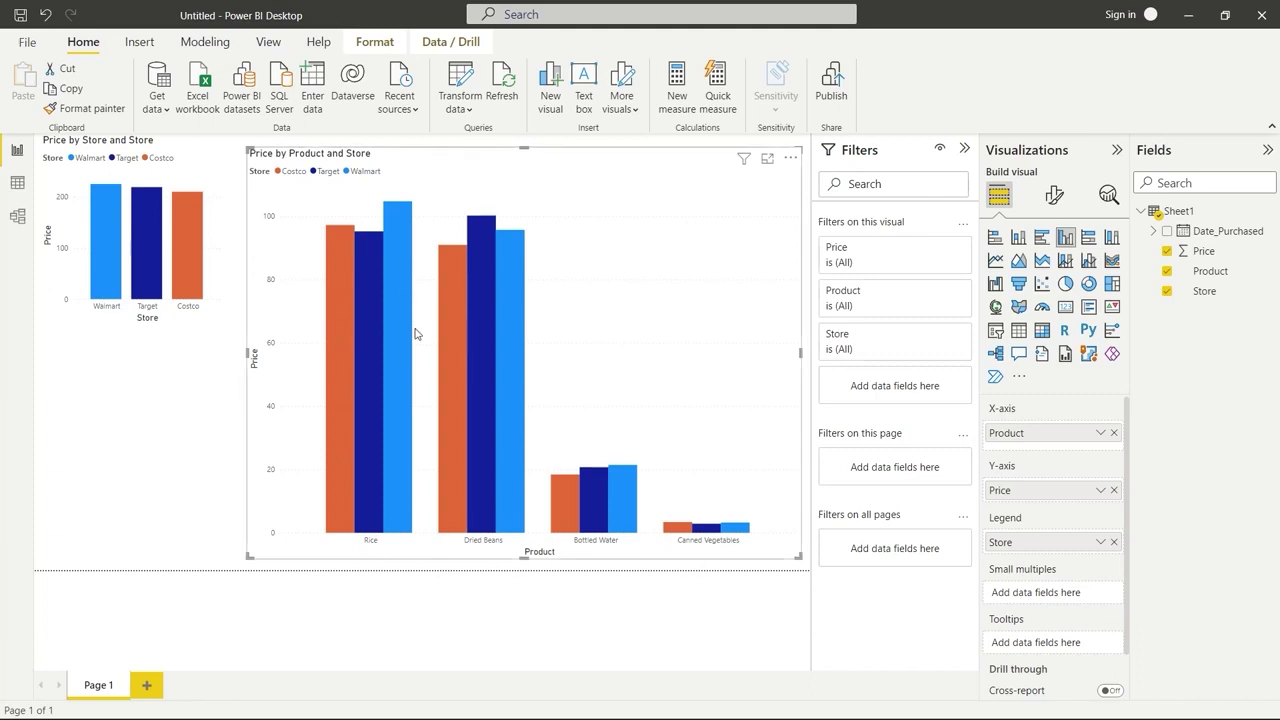
mouse_move(401, 262)
mouse_move(453, 276)
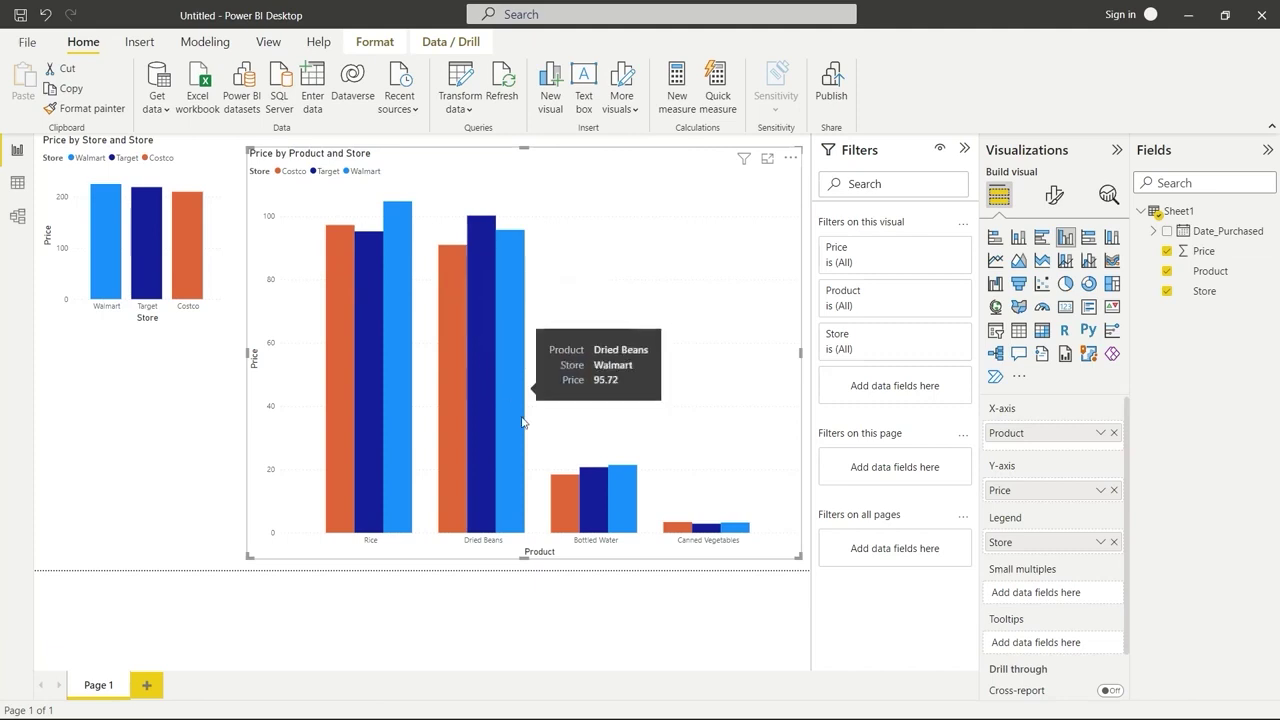
mouse_move(555, 509)
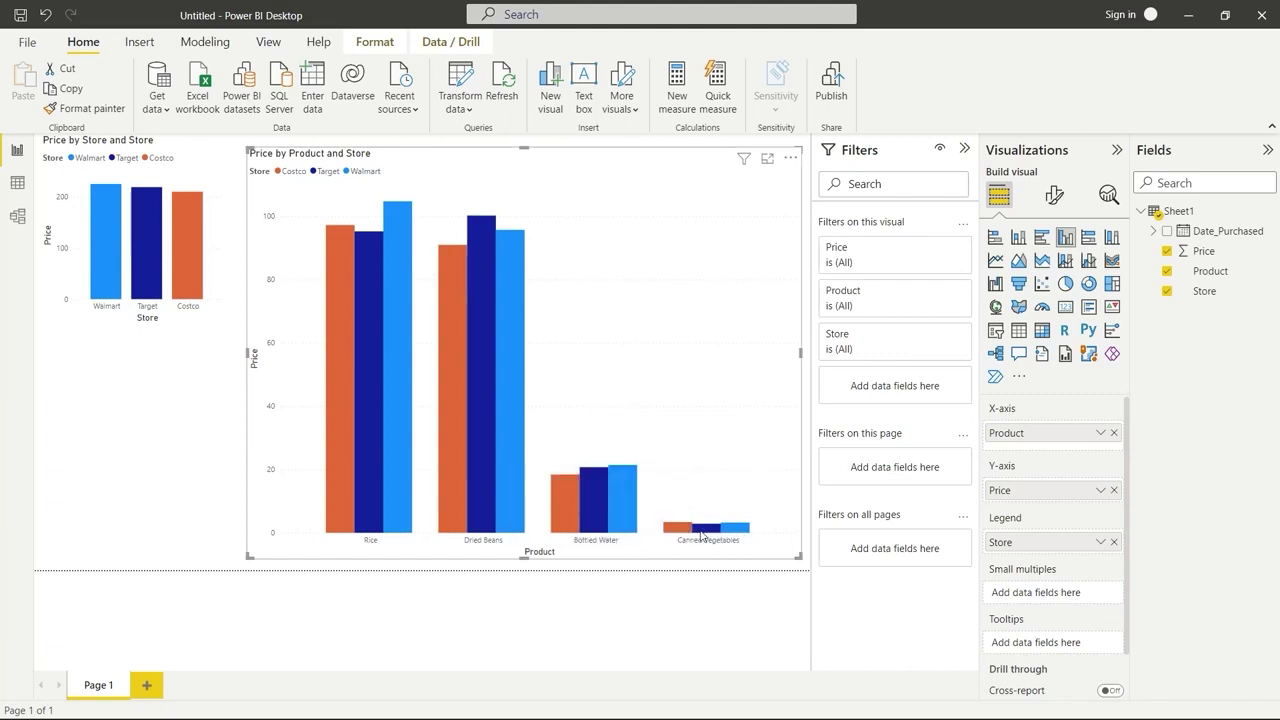
mouse_move(680, 533)
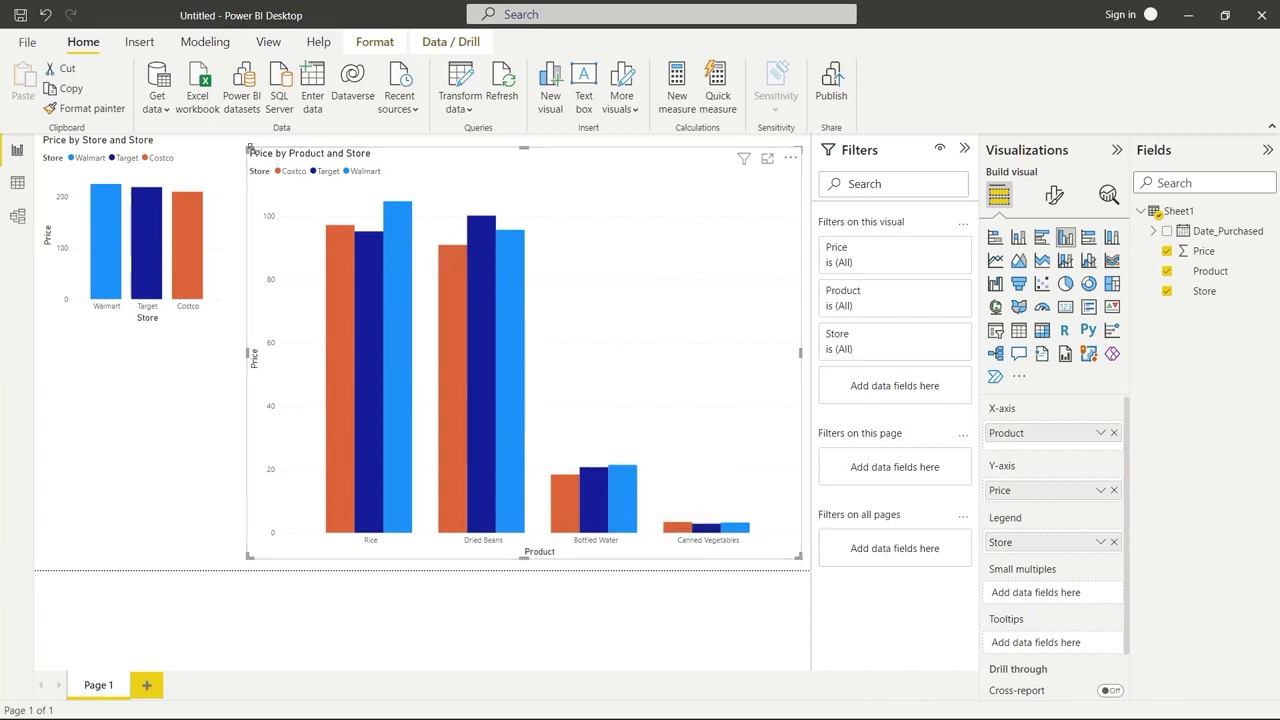
drag(250, 148, 406, 188)
Step: Move the Price by Store chart beside the clustered chart
click(187, 230)
click(218, 169)
drag(218, 169, 400, 190)
Step: Retitle the clustered product chart 'Best Store for Product'
click(556, 217)
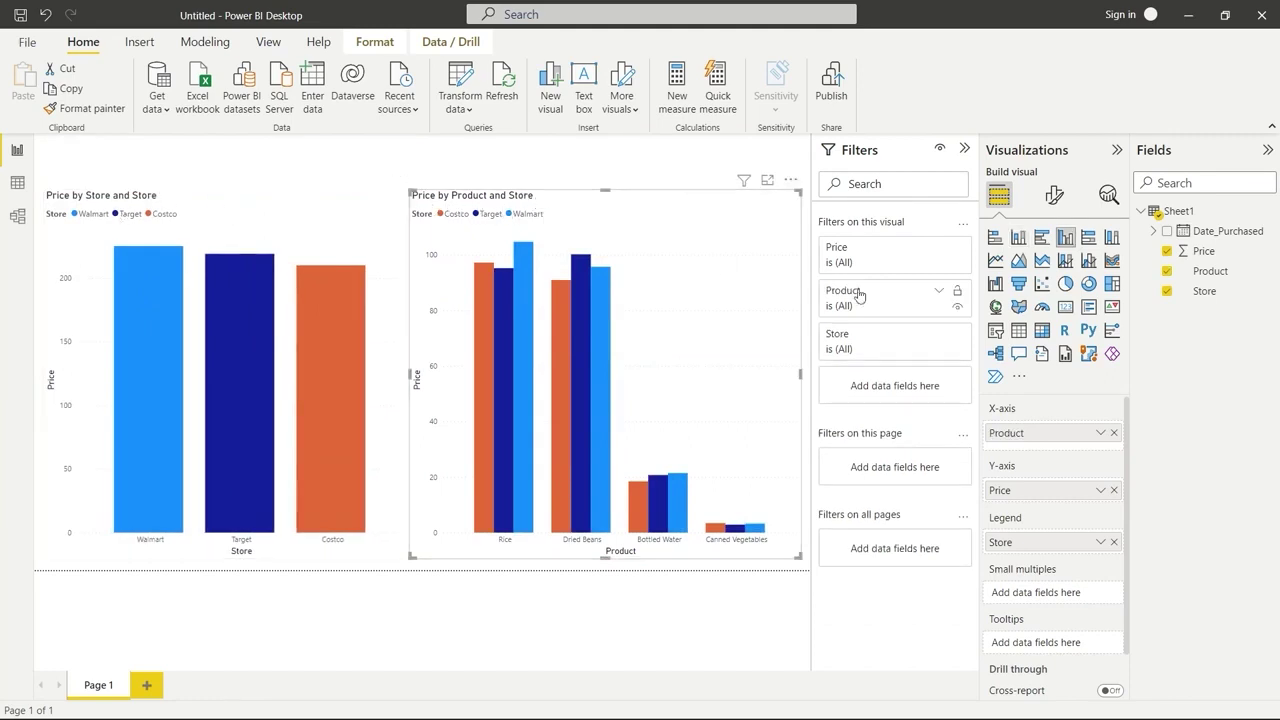
click(1054, 196)
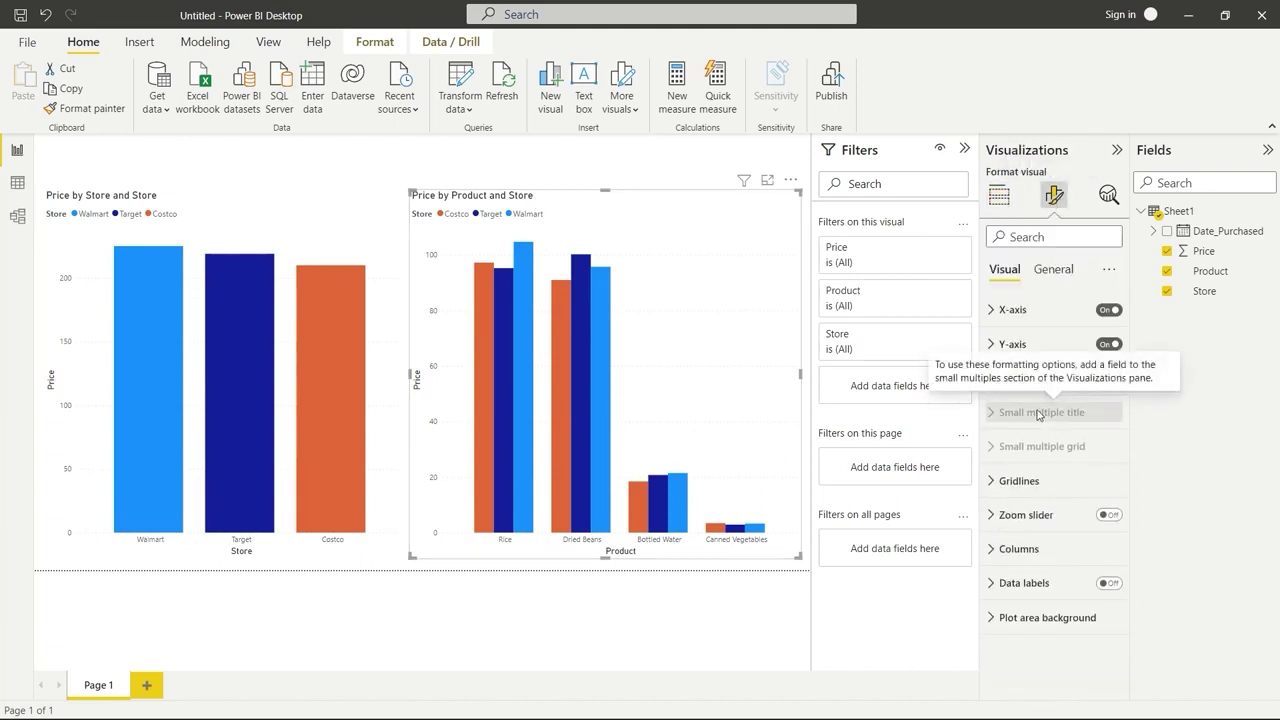
click(1053, 270)
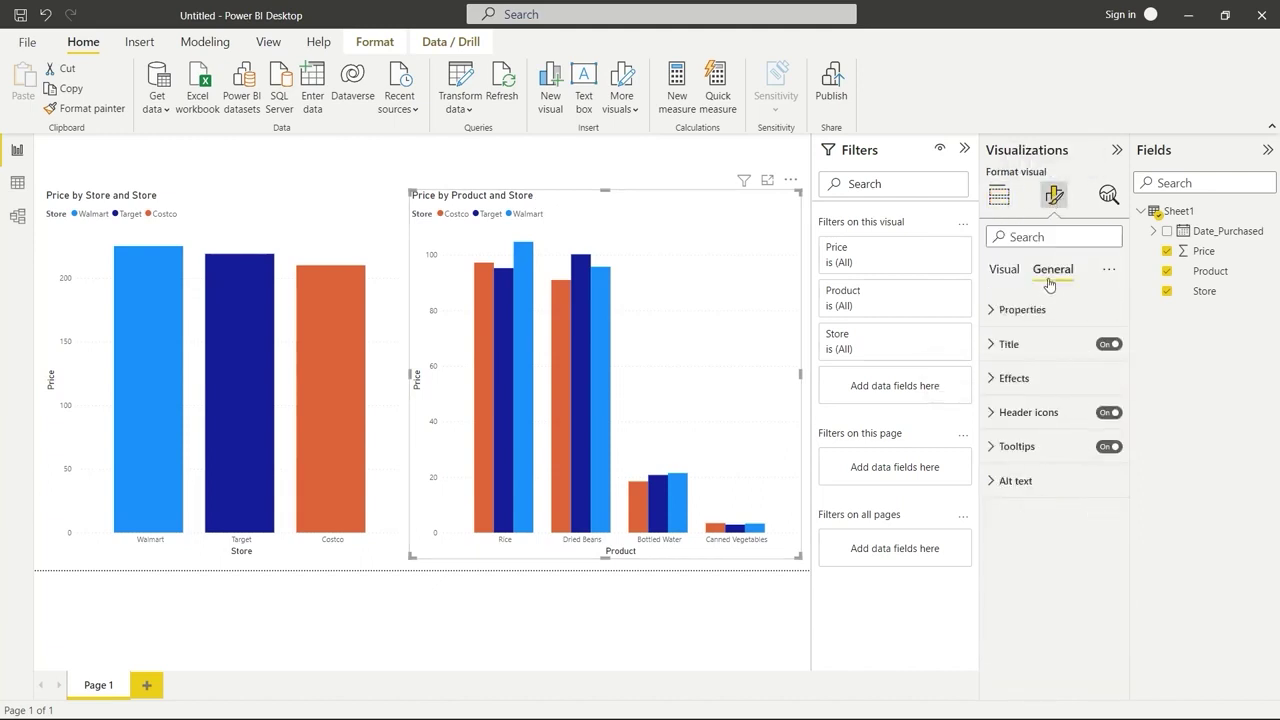
click(993, 344)
click(1025, 394)
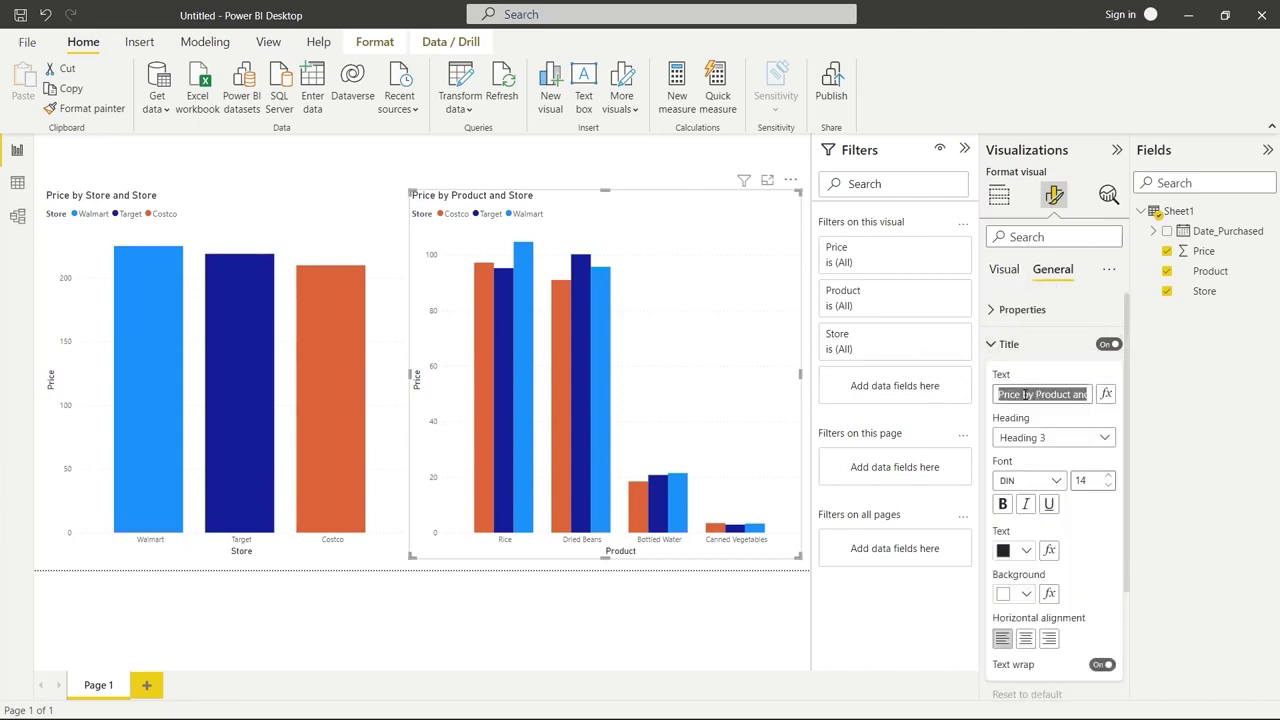
key(BackSpace)
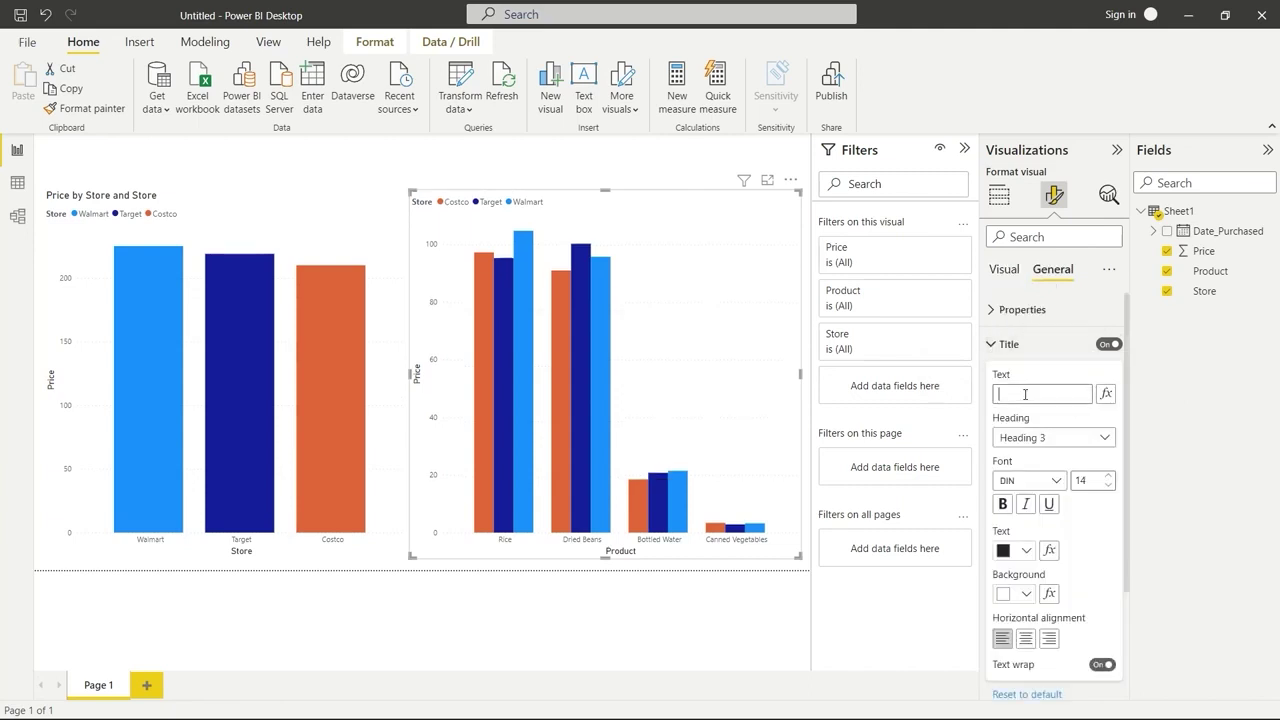
text(Best Store for Product)
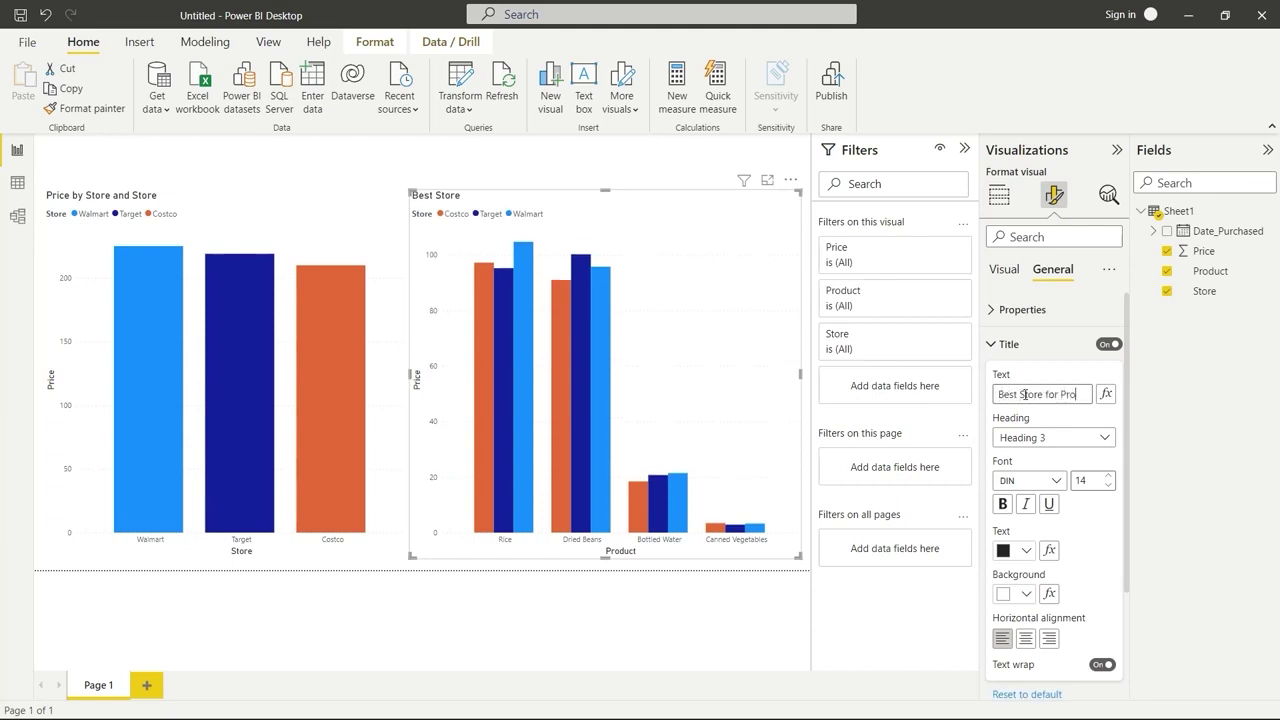
Step: Turn on data labels for the Best Store for Product chart
click(1008, 275)
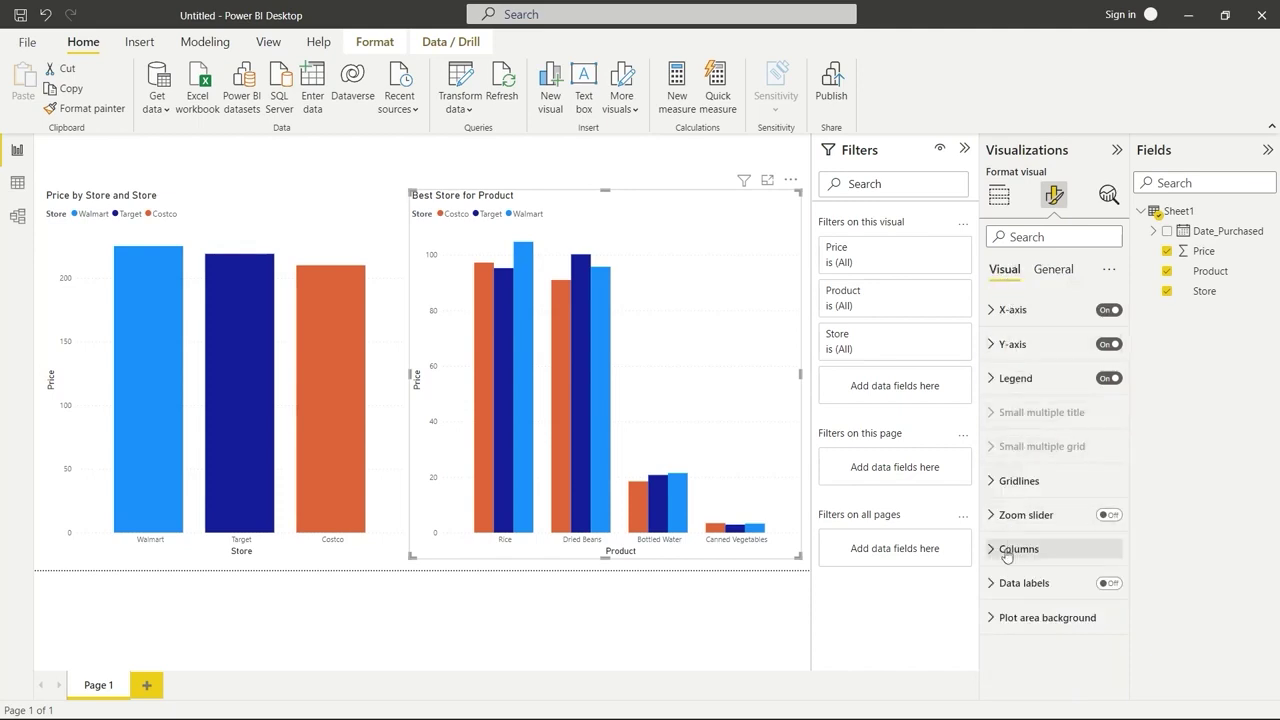
click(998, 583)
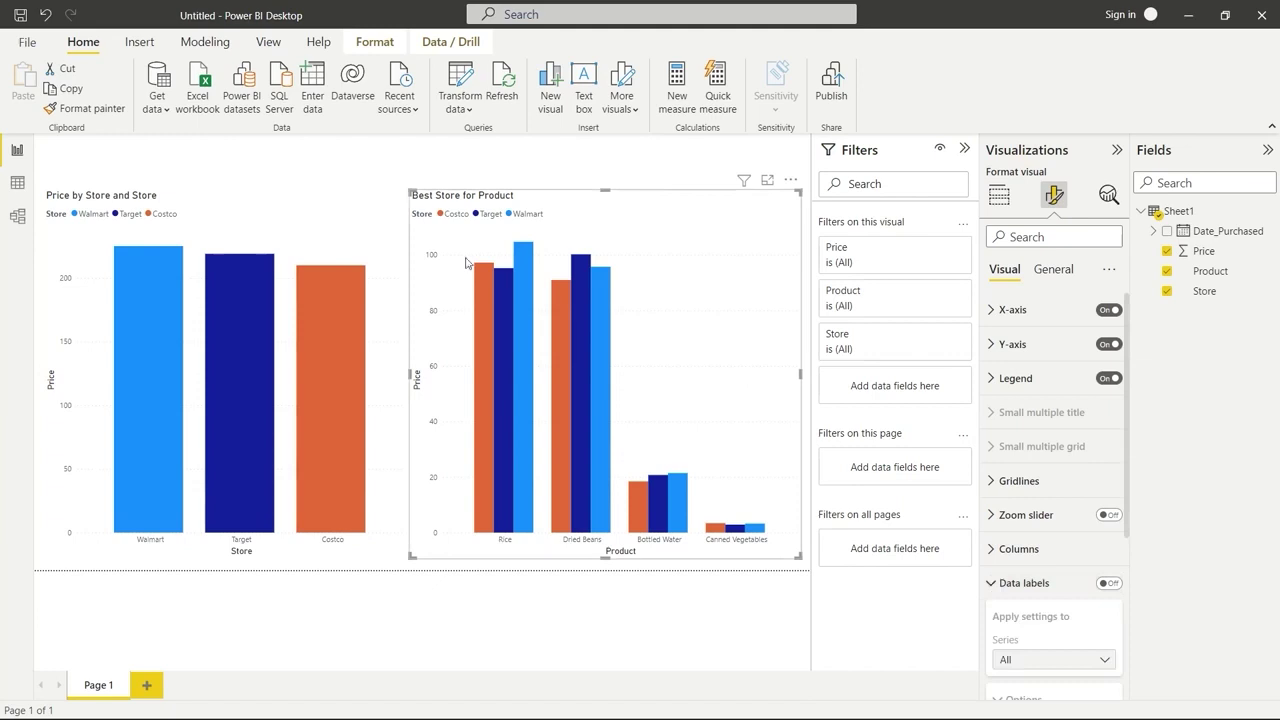
click(1085, 586)
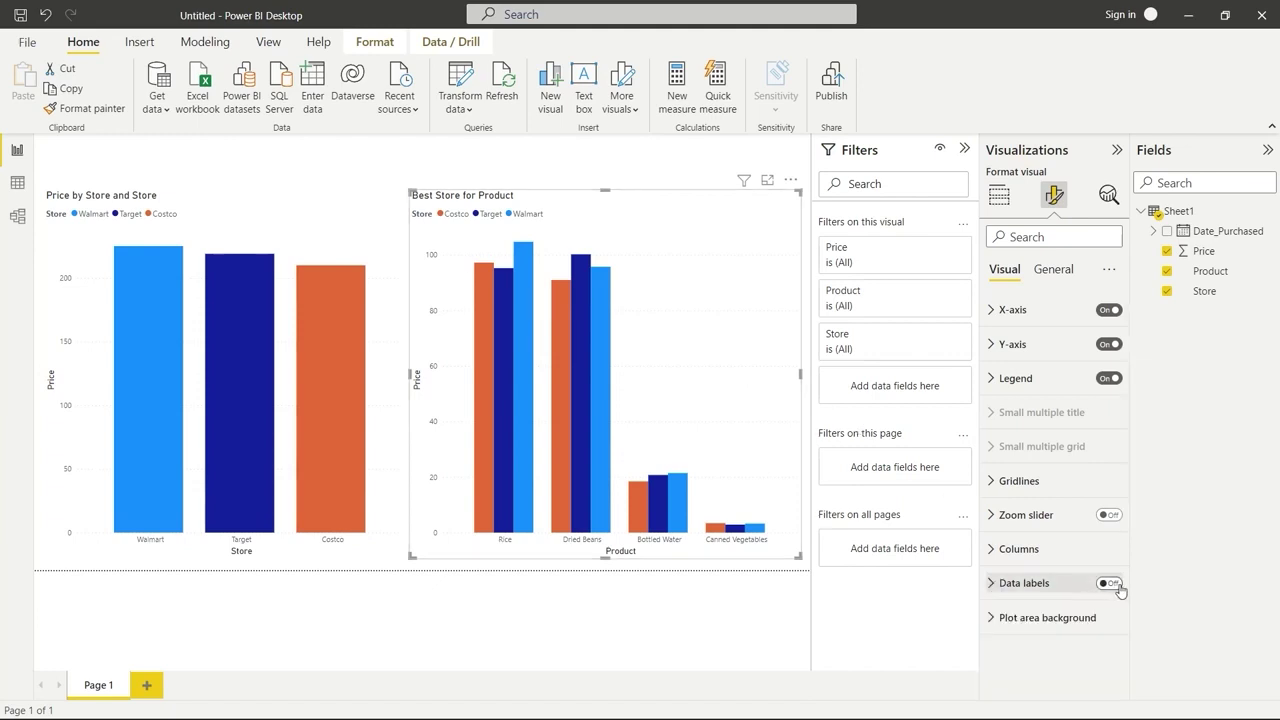
click(1113, 584)
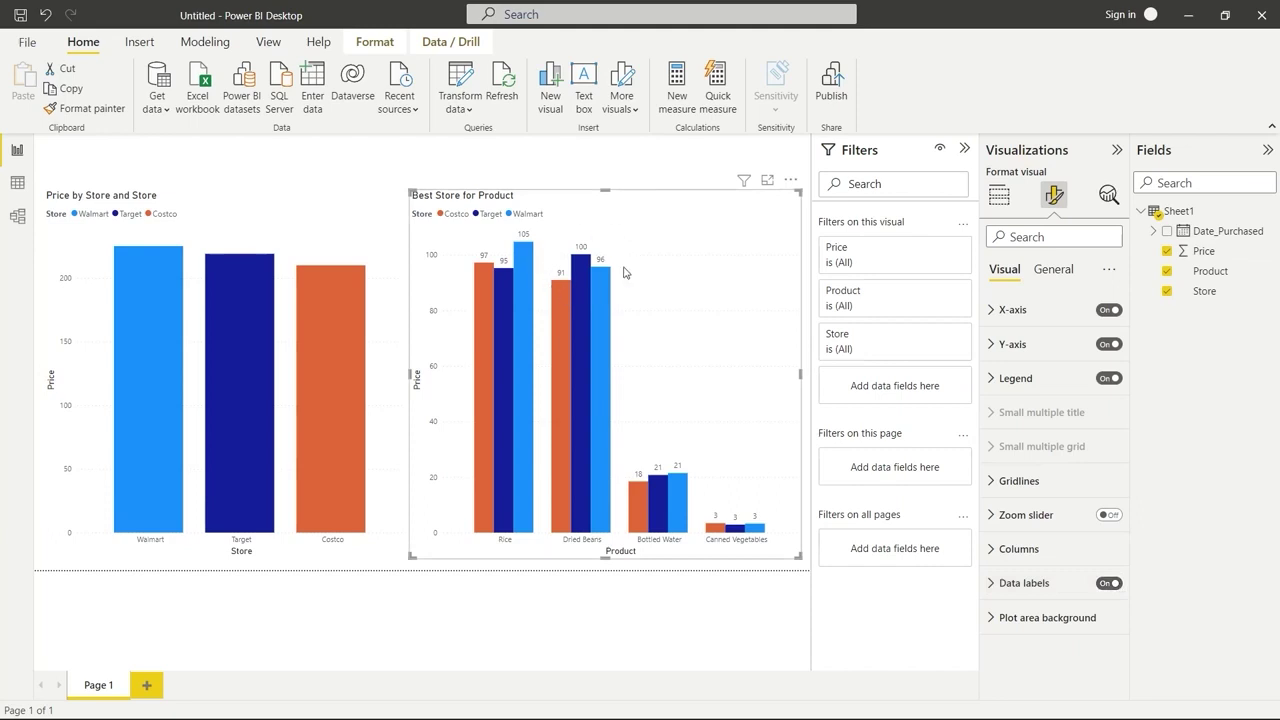
mouse_move(581, 313)
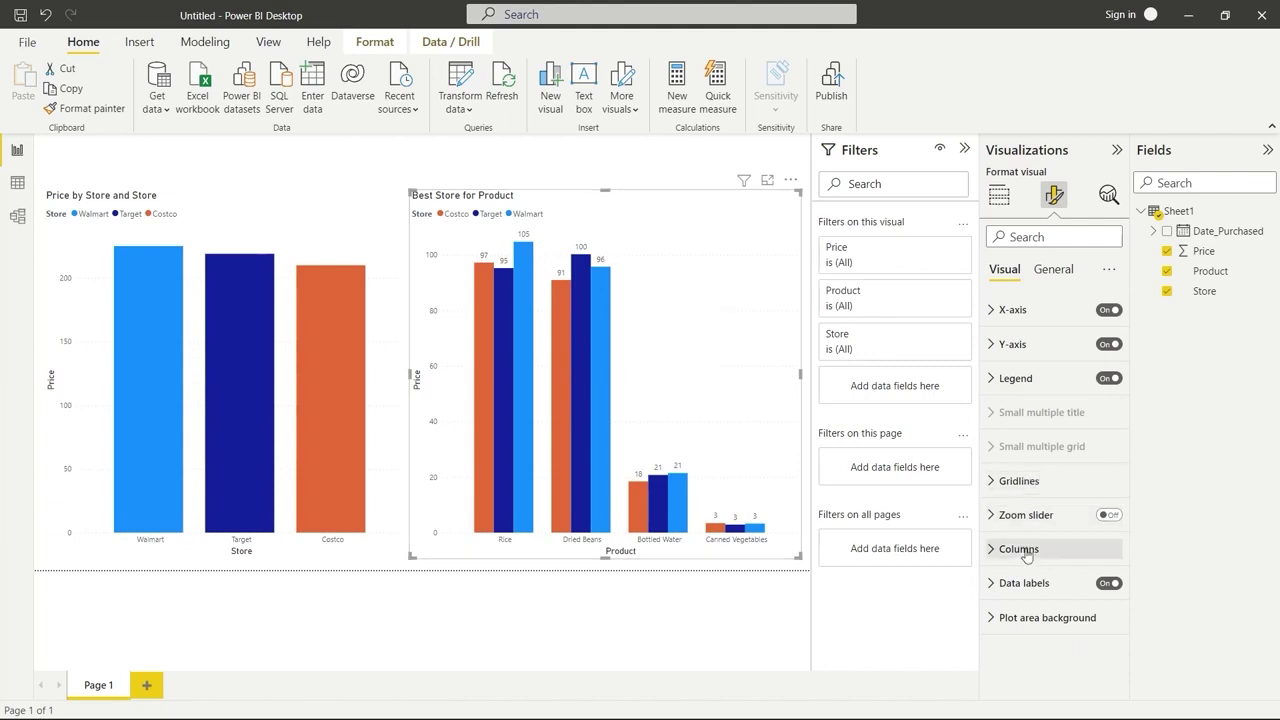
Step: Set the data label display units to None to show exact values like 97.23
click(990, 583)
scroll(1005, 586, down, 3)
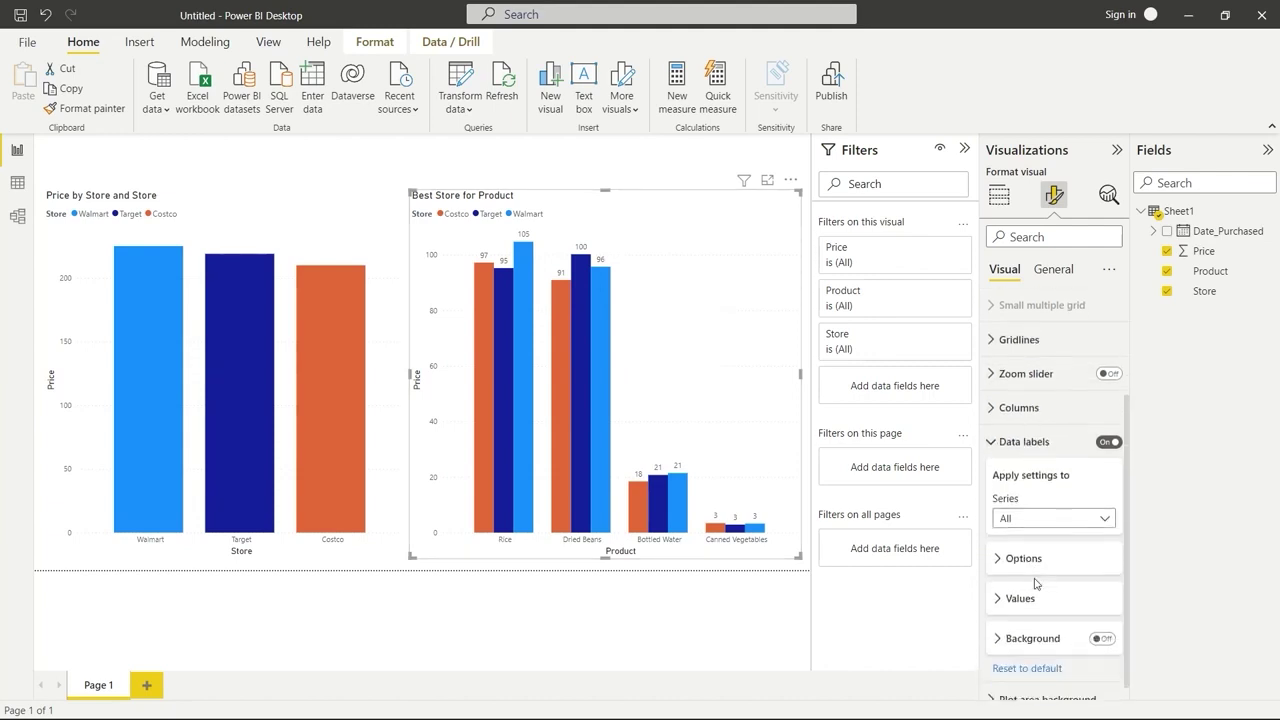
click(1021, 582)
scroll(1030, 560, down, 4)
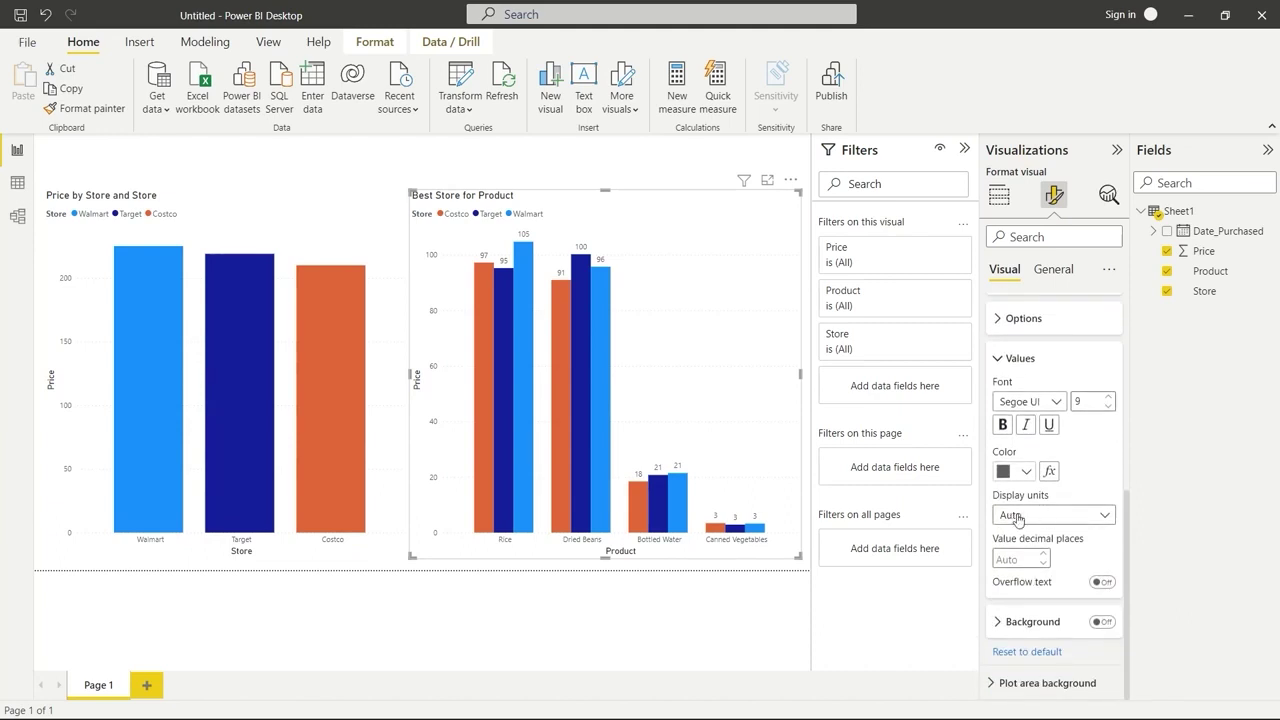
click(1019, 518)
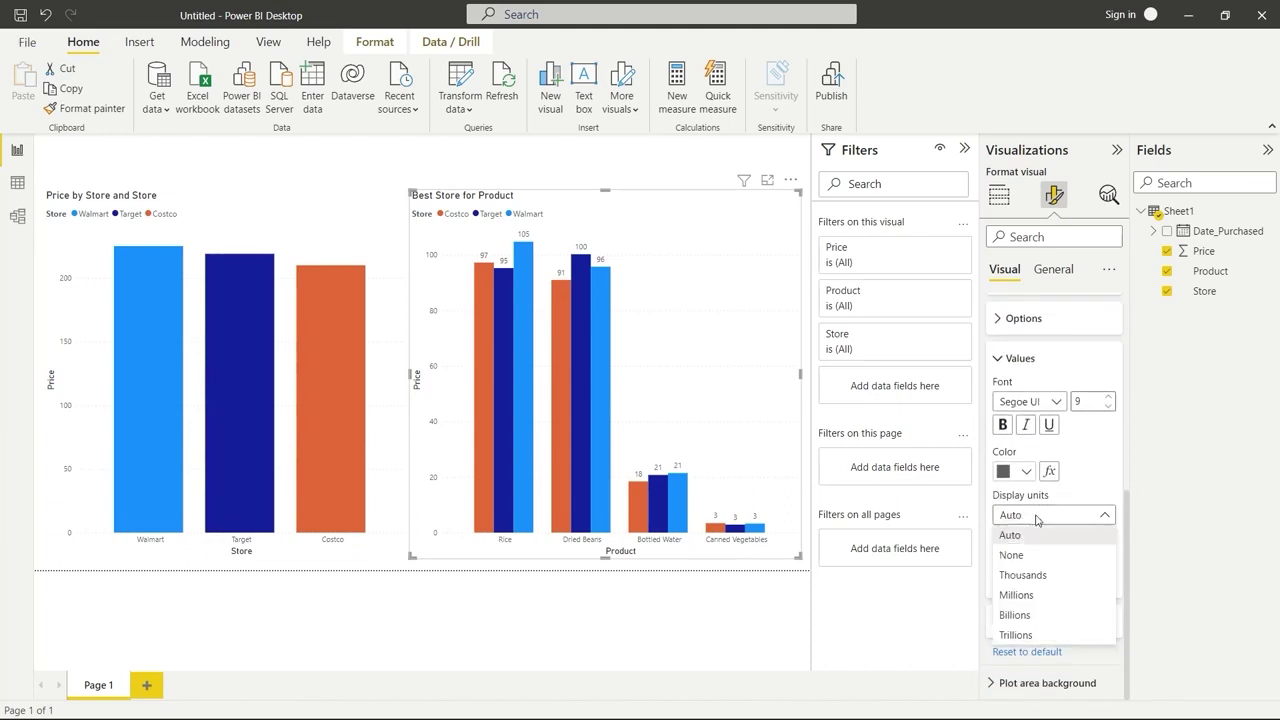
click(1011, 555)
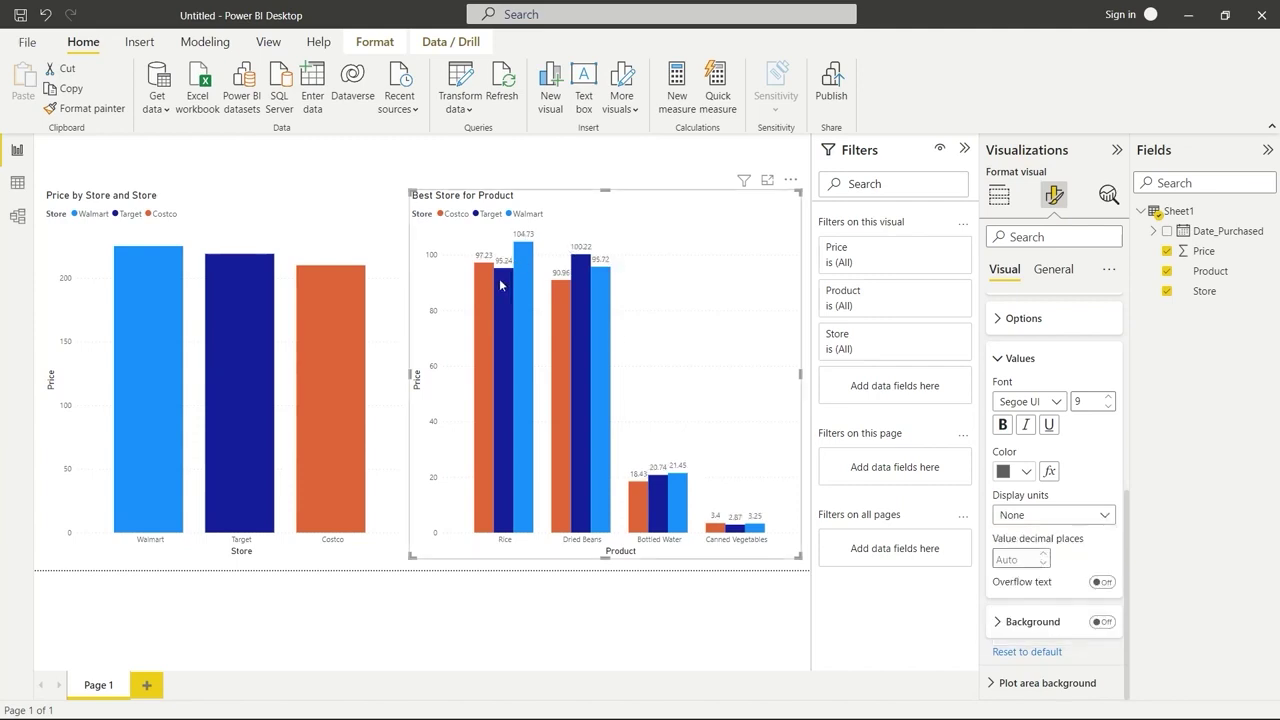
click(997, 430)
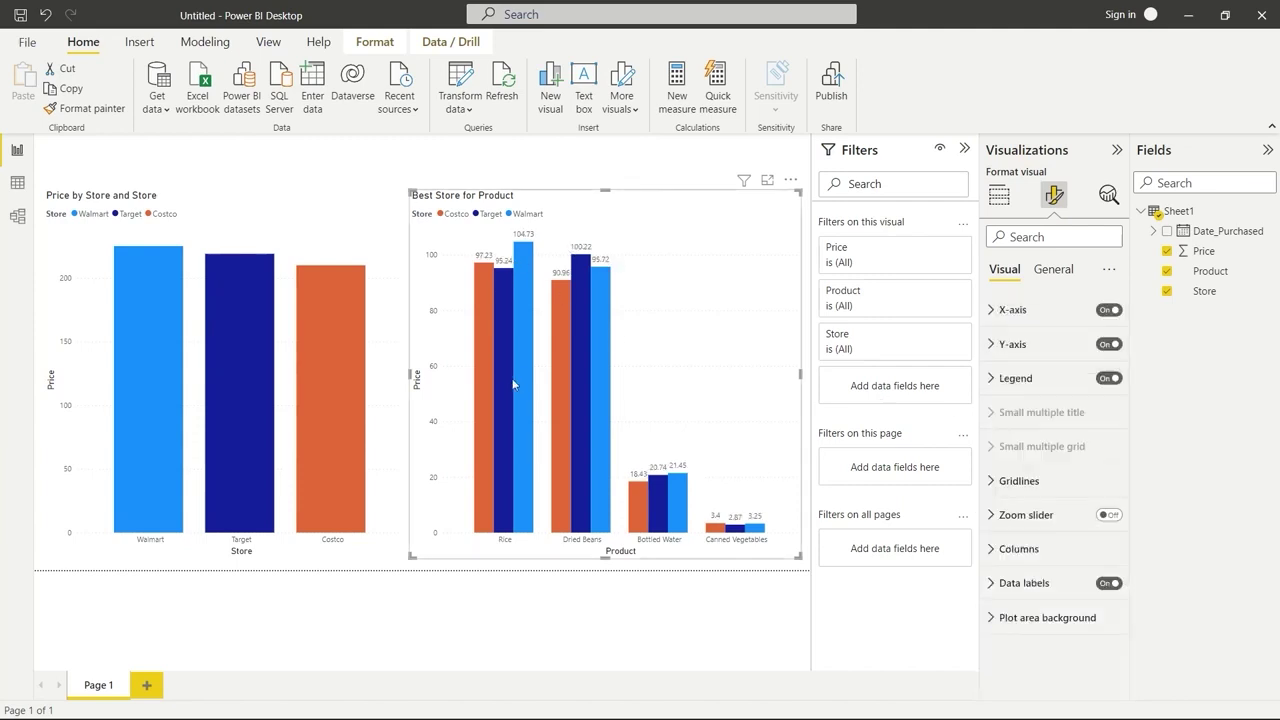
click(293, 233)
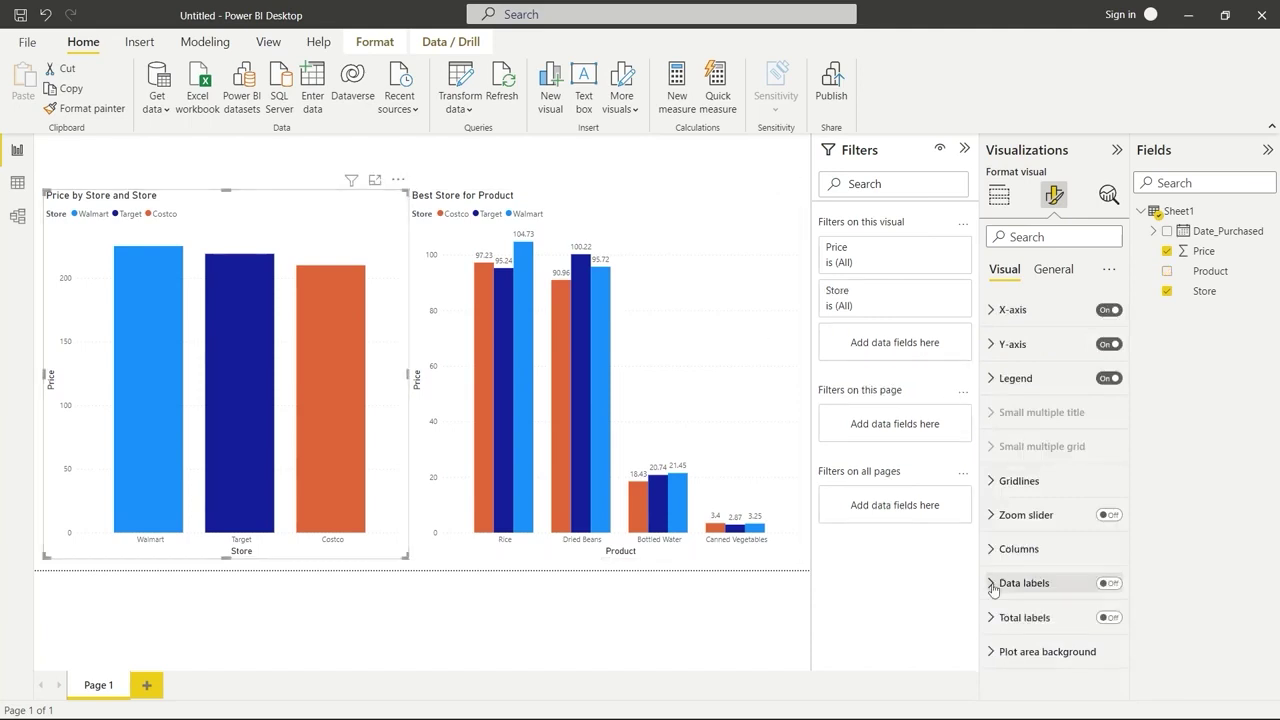
Step: Turn on data labels (225, 219, 210) on the store chart and retitle it 'Total by Store'
click(1108, 583)
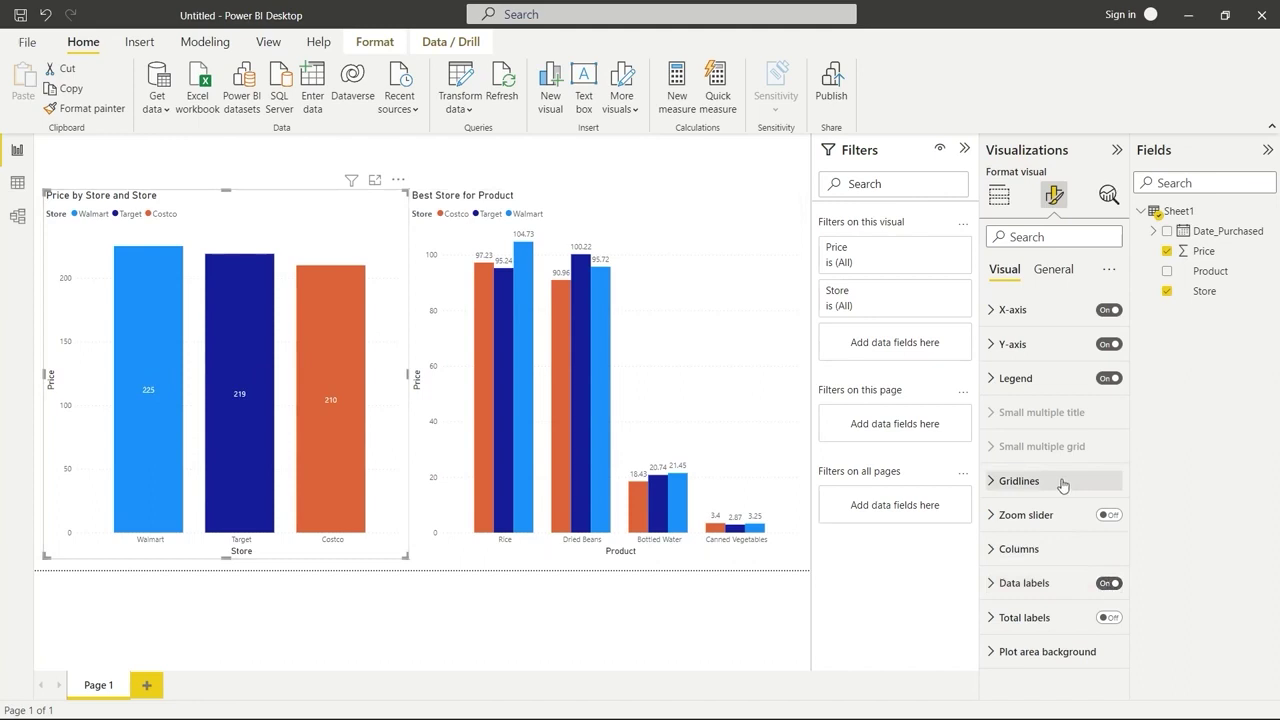
click(1056, 271)
click(1038, 394)
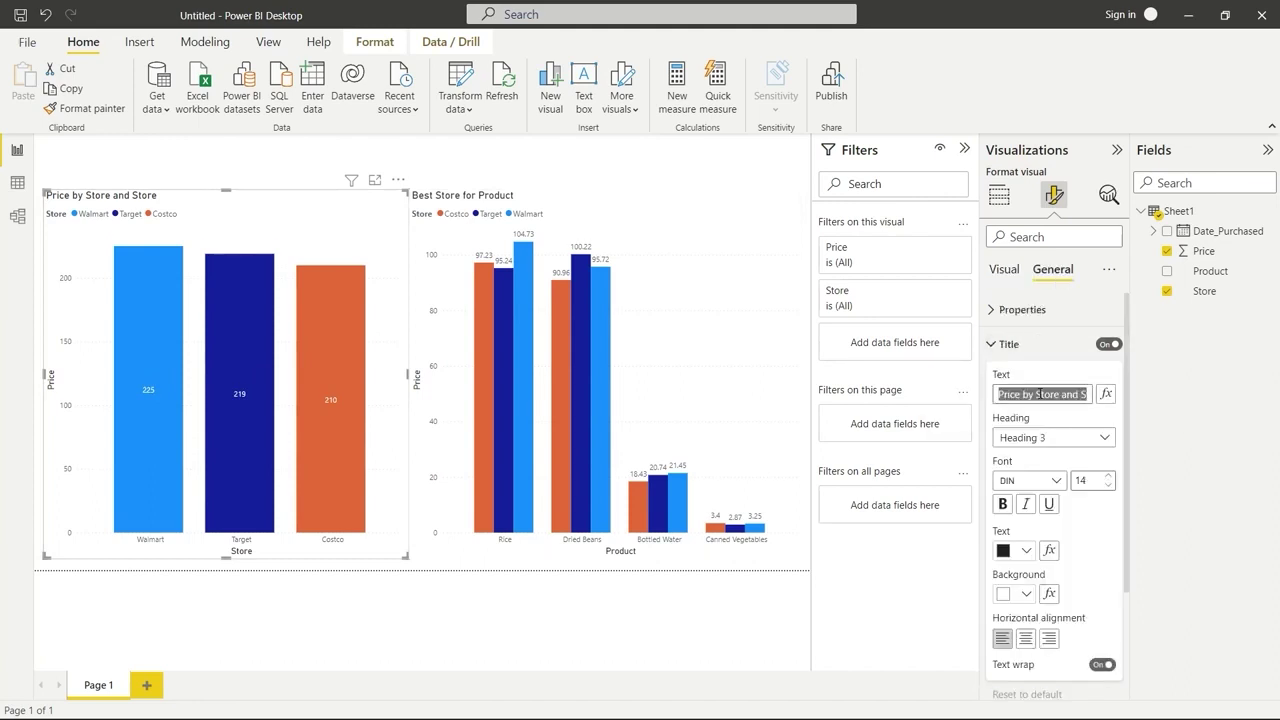
text(Total by)
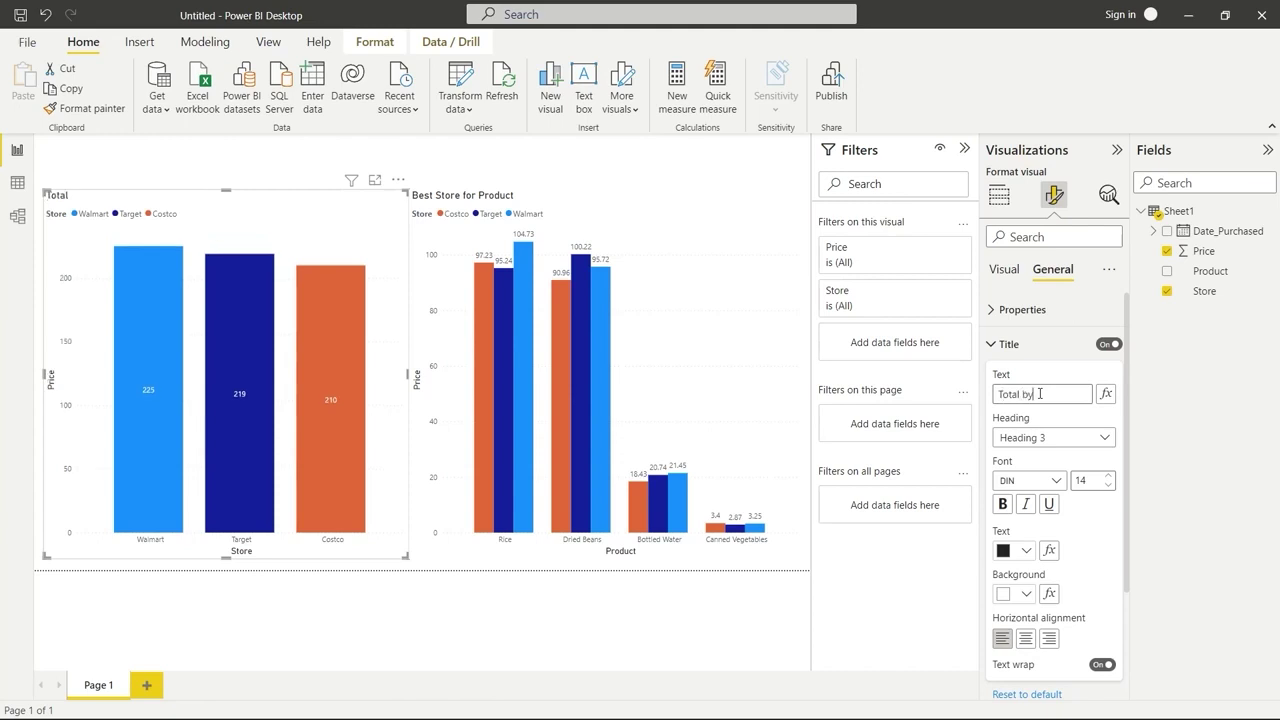
text( Store)
click(1004, 270)
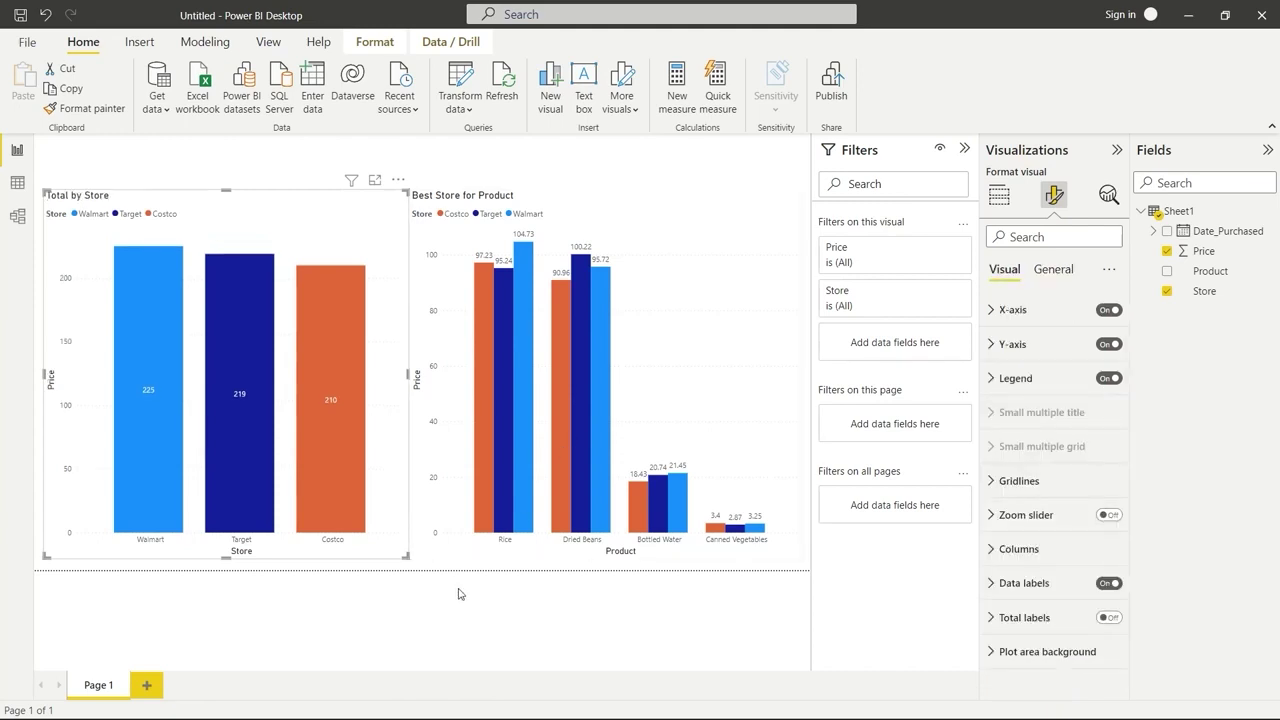
click(421, 562)
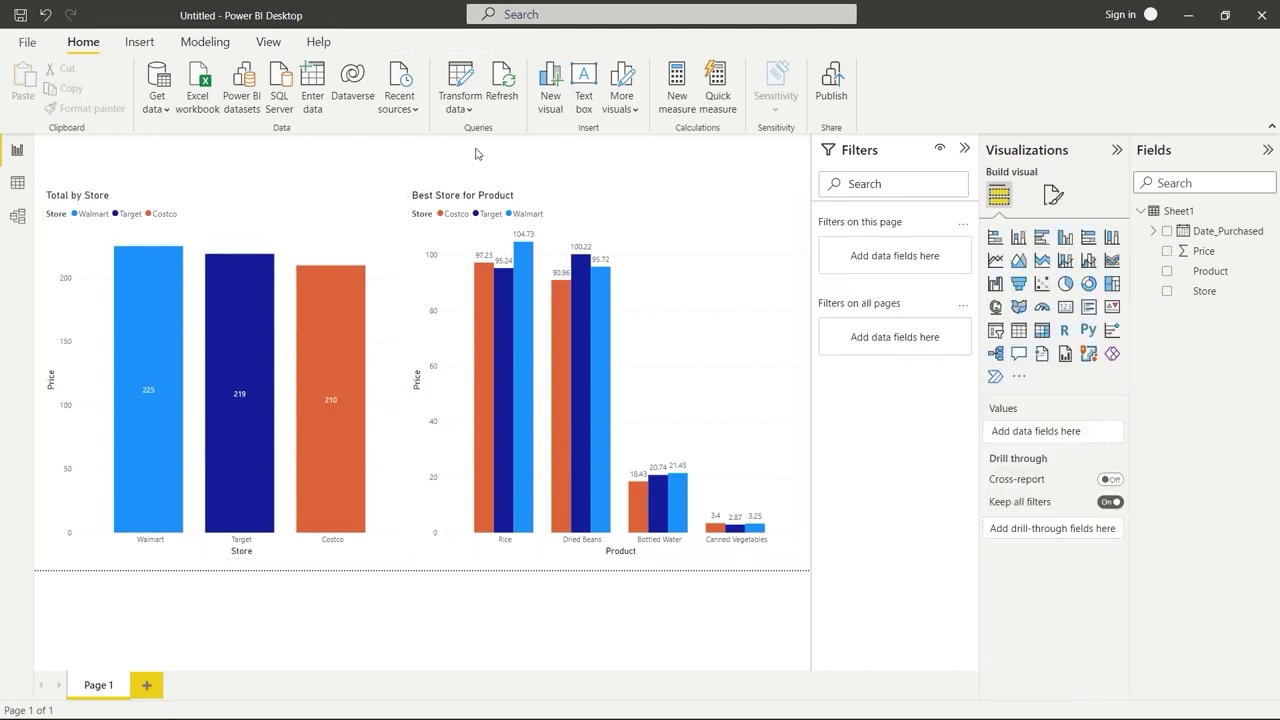